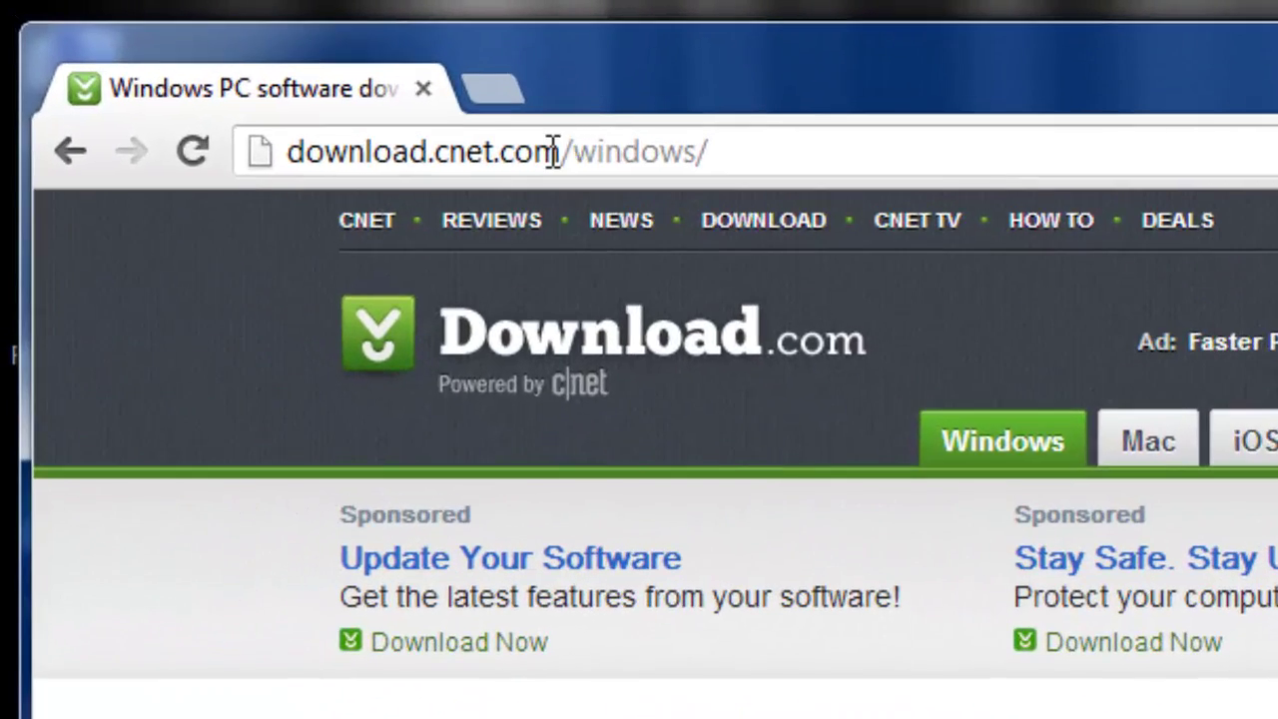
- Search Download.com for 'remo software' and find the Remo Recover Free Edition listing
drag(472, 127, 221, 129)
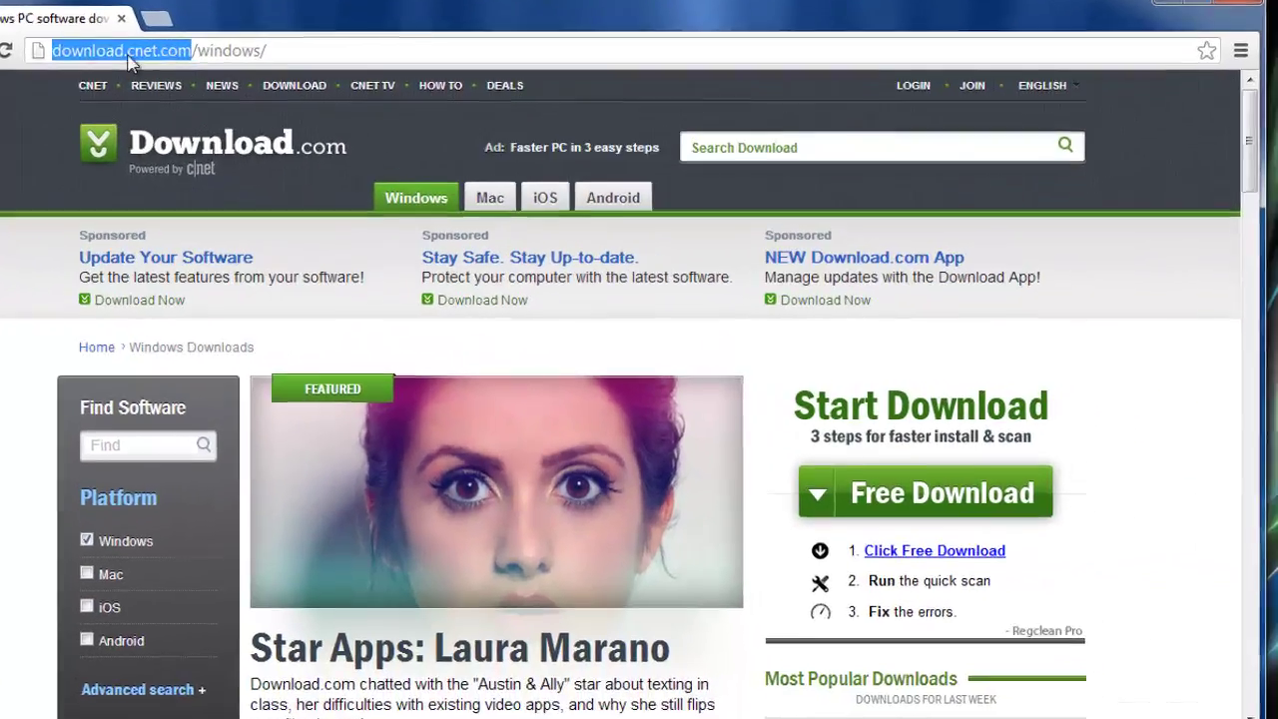
click(727, 93)
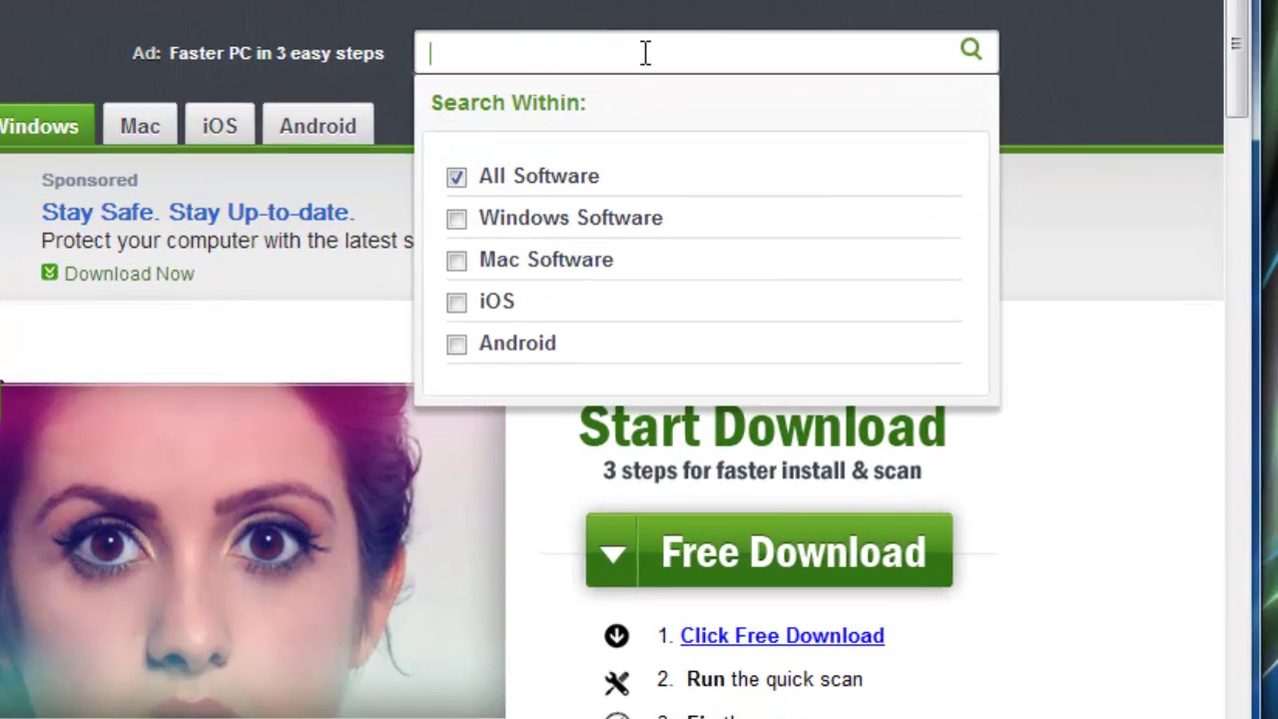
text(remo s)
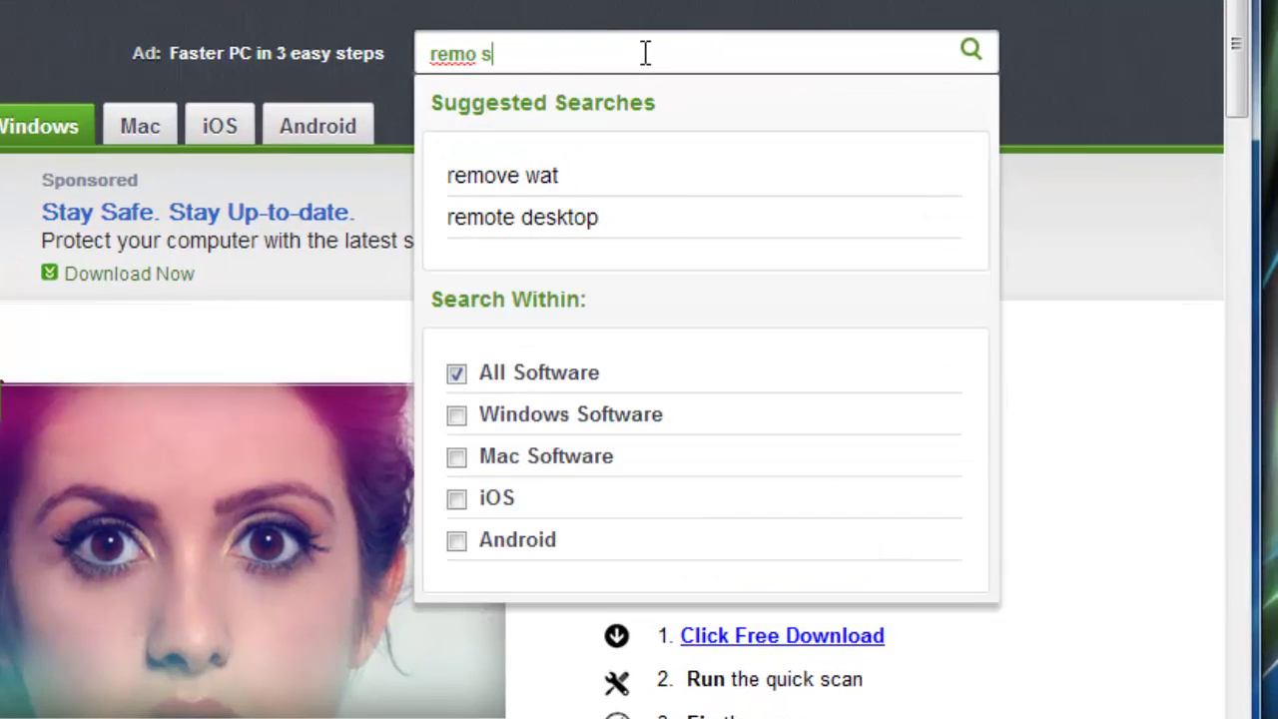
text(oftware)
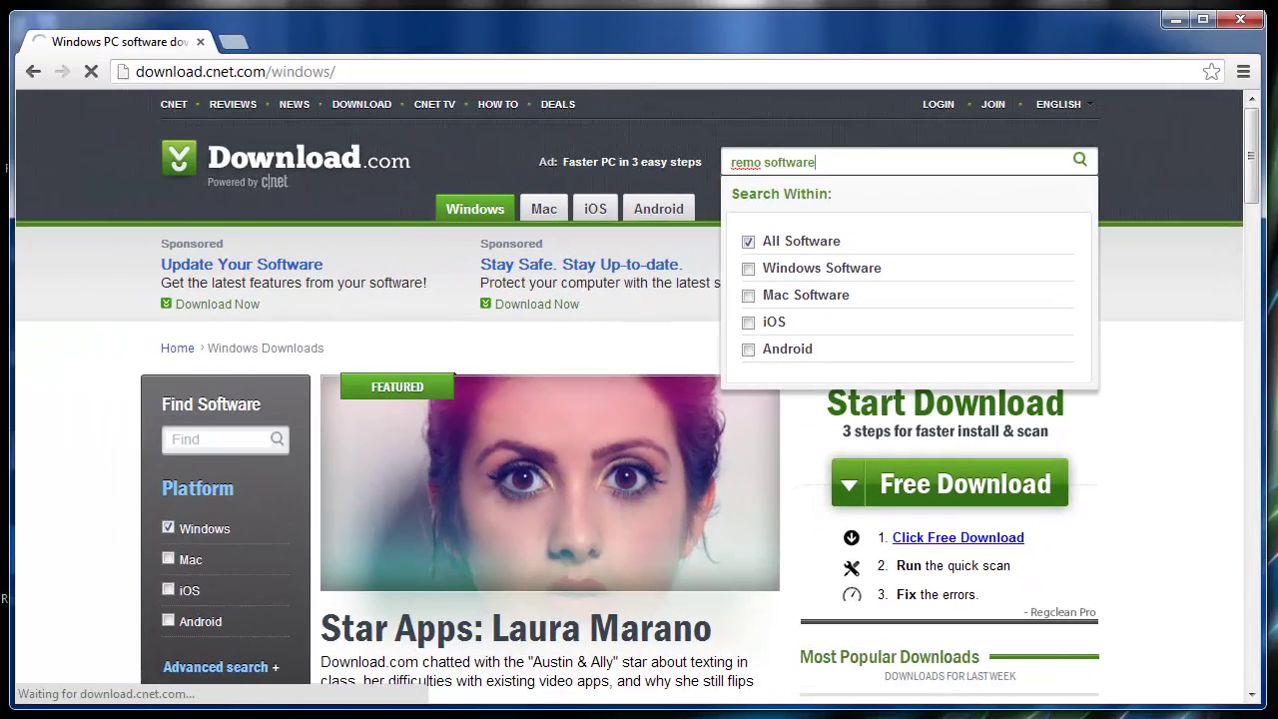
scroll(759, 500, down, 10)
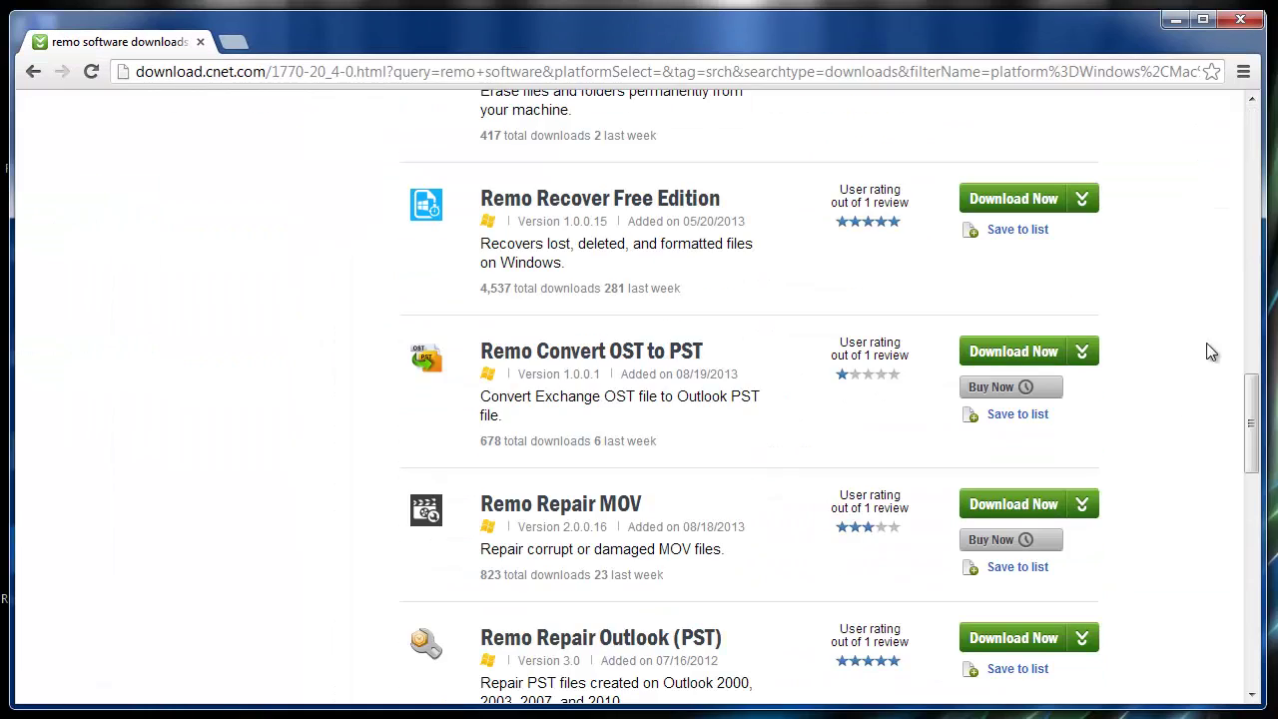
scroll(1253, 417, down, 2)
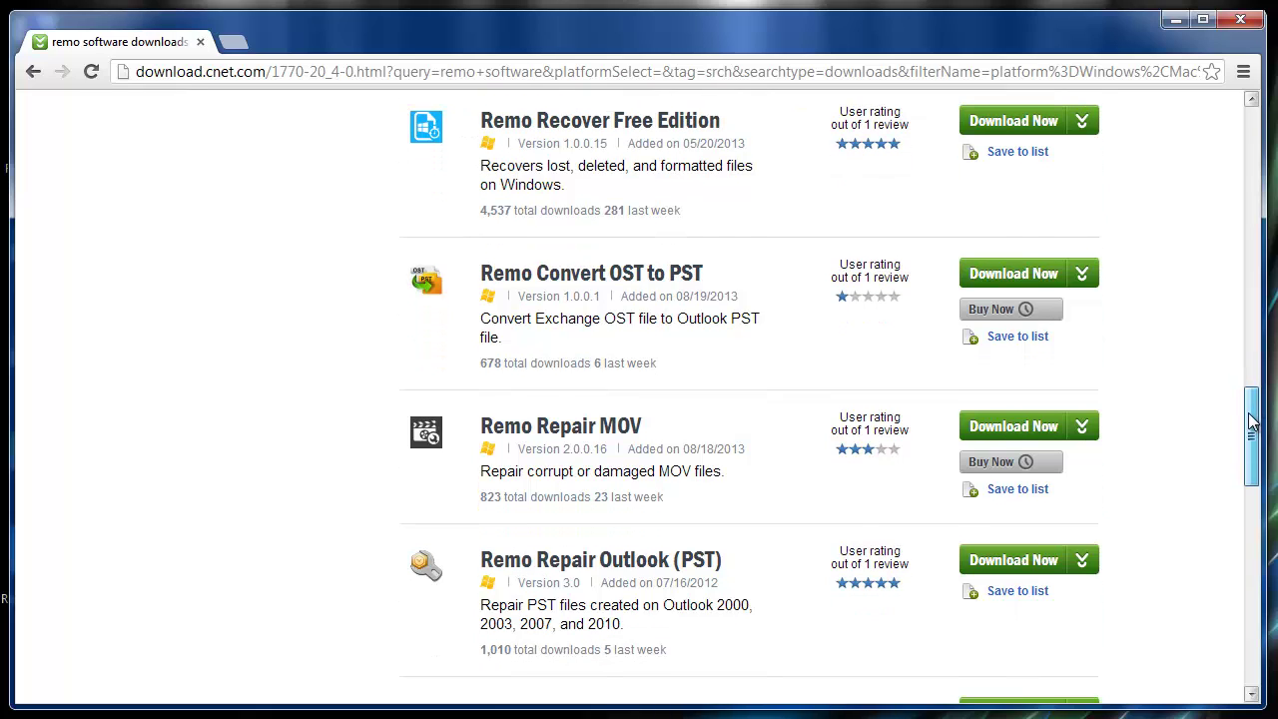
scroll(1254, 417, up, 1)
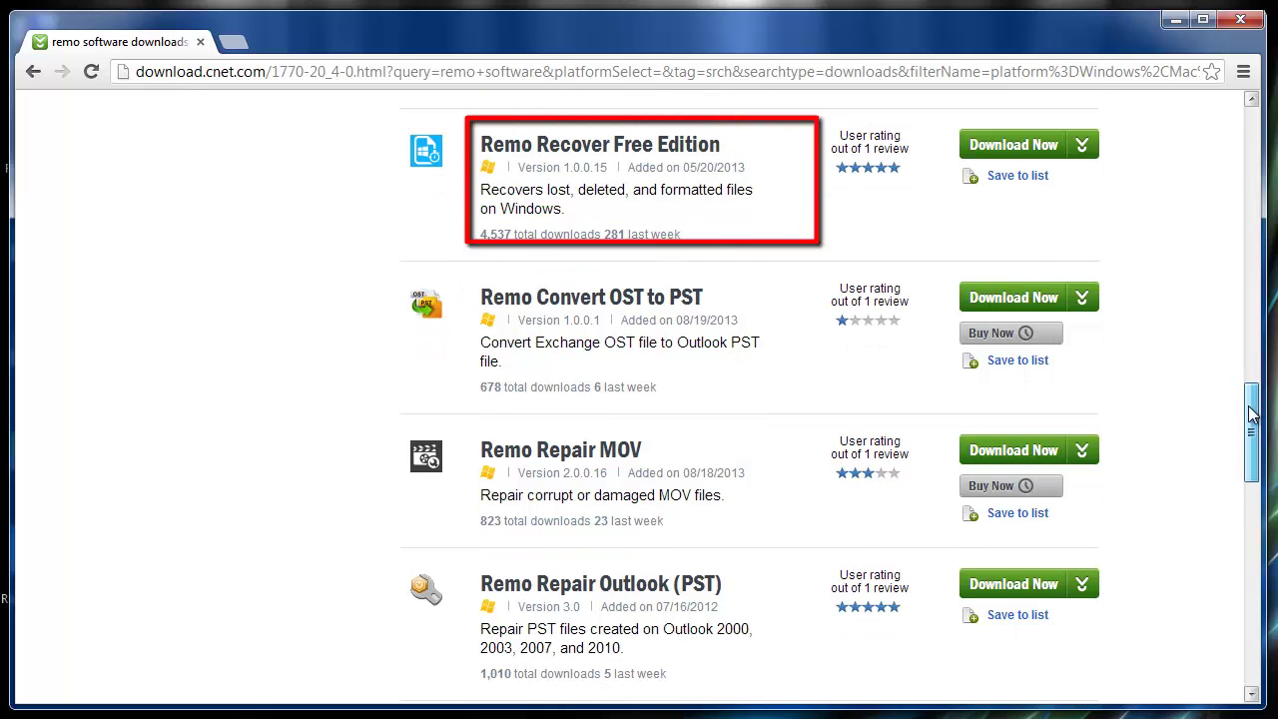
- Open the Remo Recover Free Edition product page on Download.com and read its description
click(591, 152)
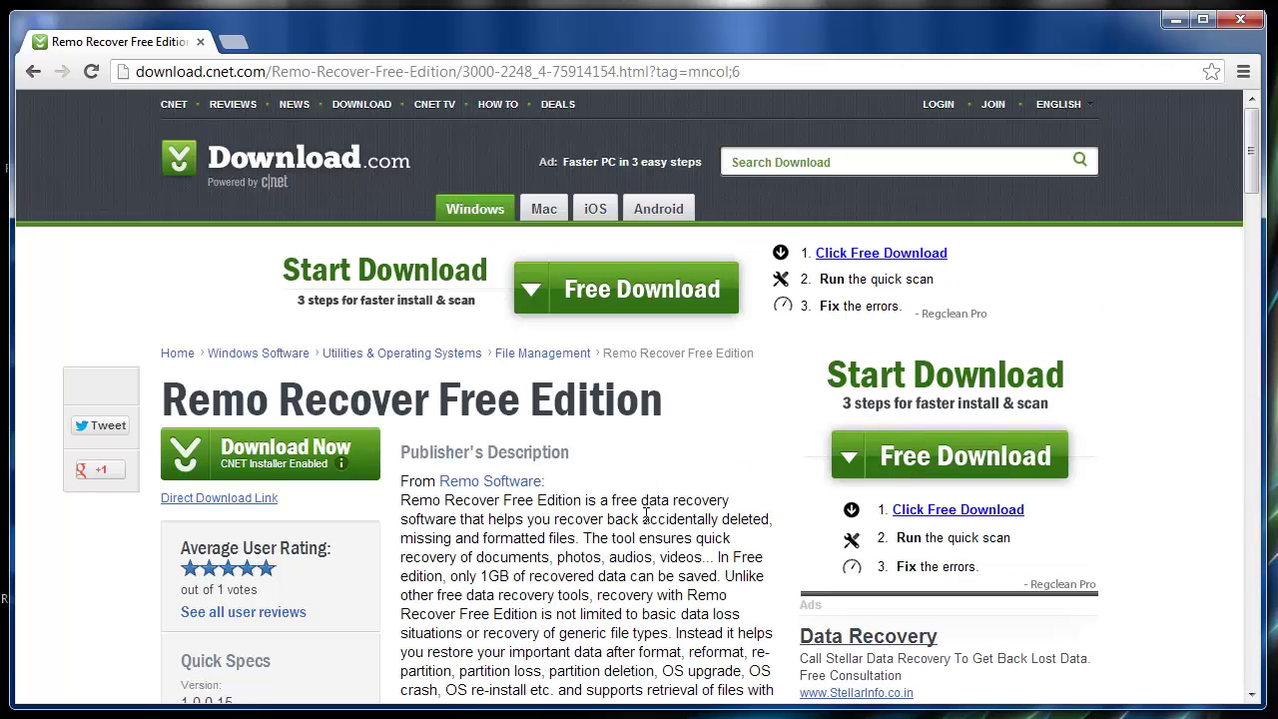
scroll(645, 514, down, 2)
scroll(645, 514, up, 1)
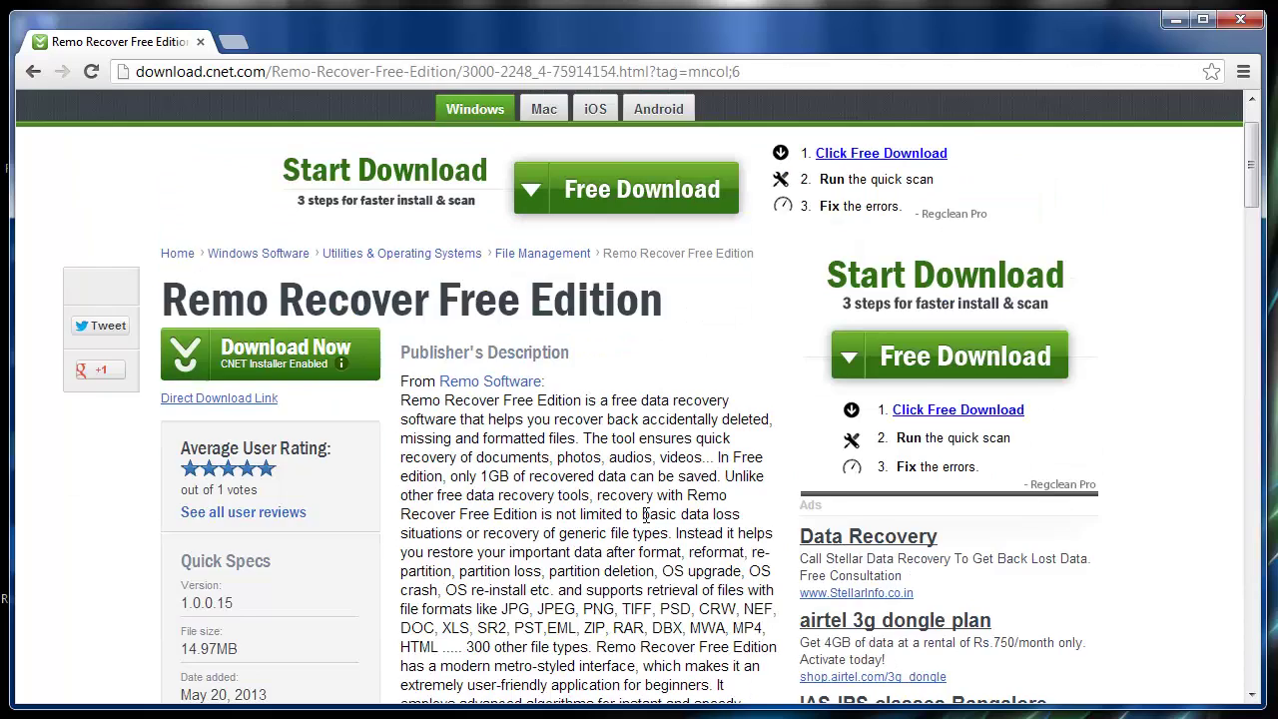
scroll(644, 515, up, 1)
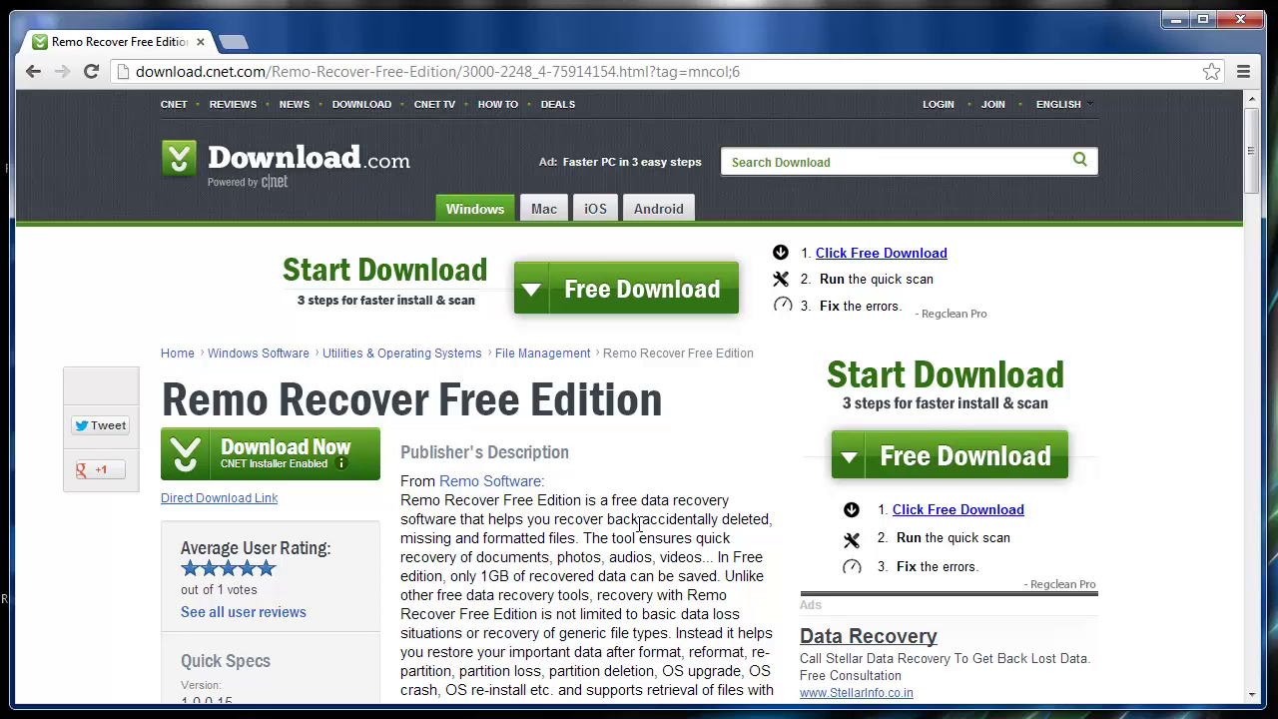
scroll(650, 512, down, 1)
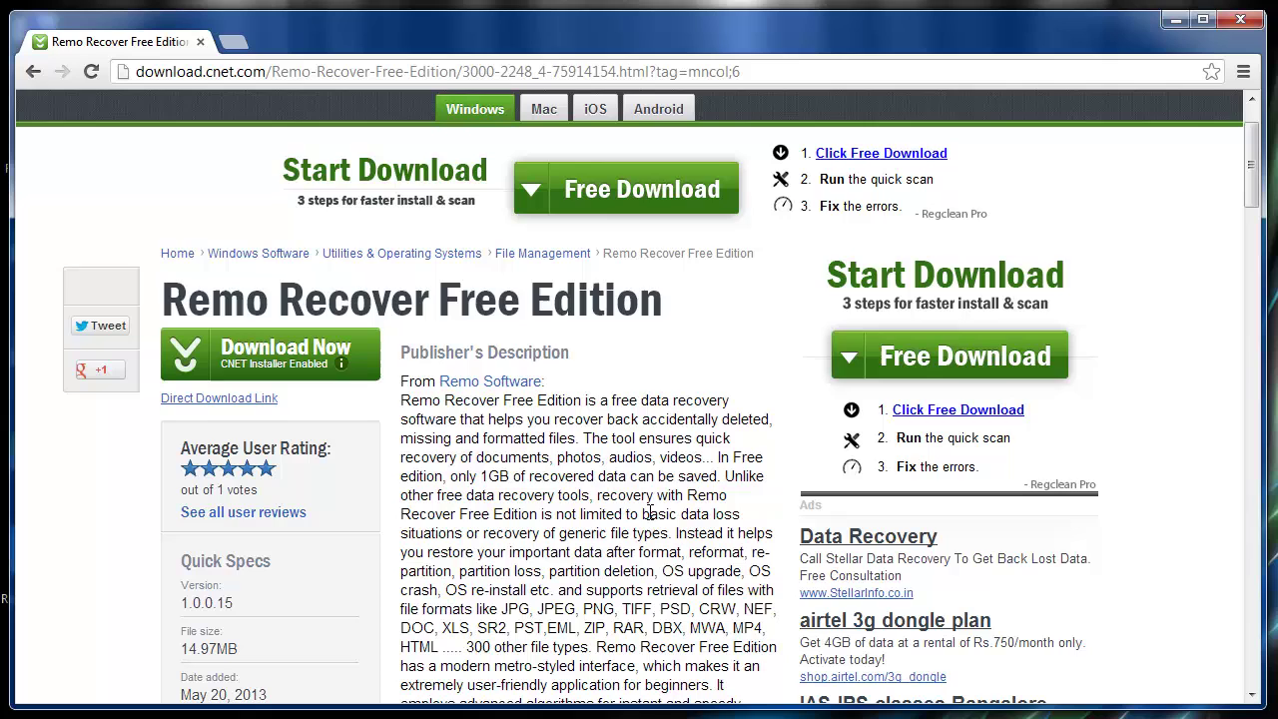
scroll(650, 511, down, 1)
scroll(650, 511, down, 1)
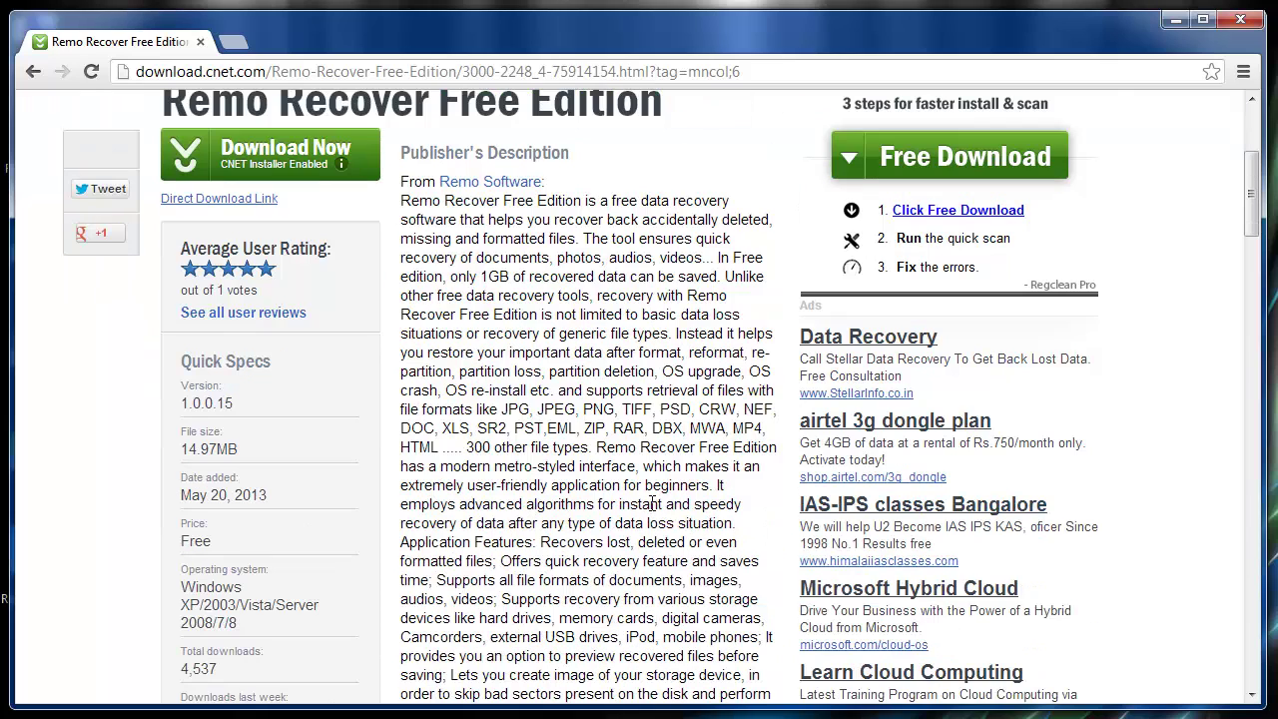
scroll(652, 503, up, 1)
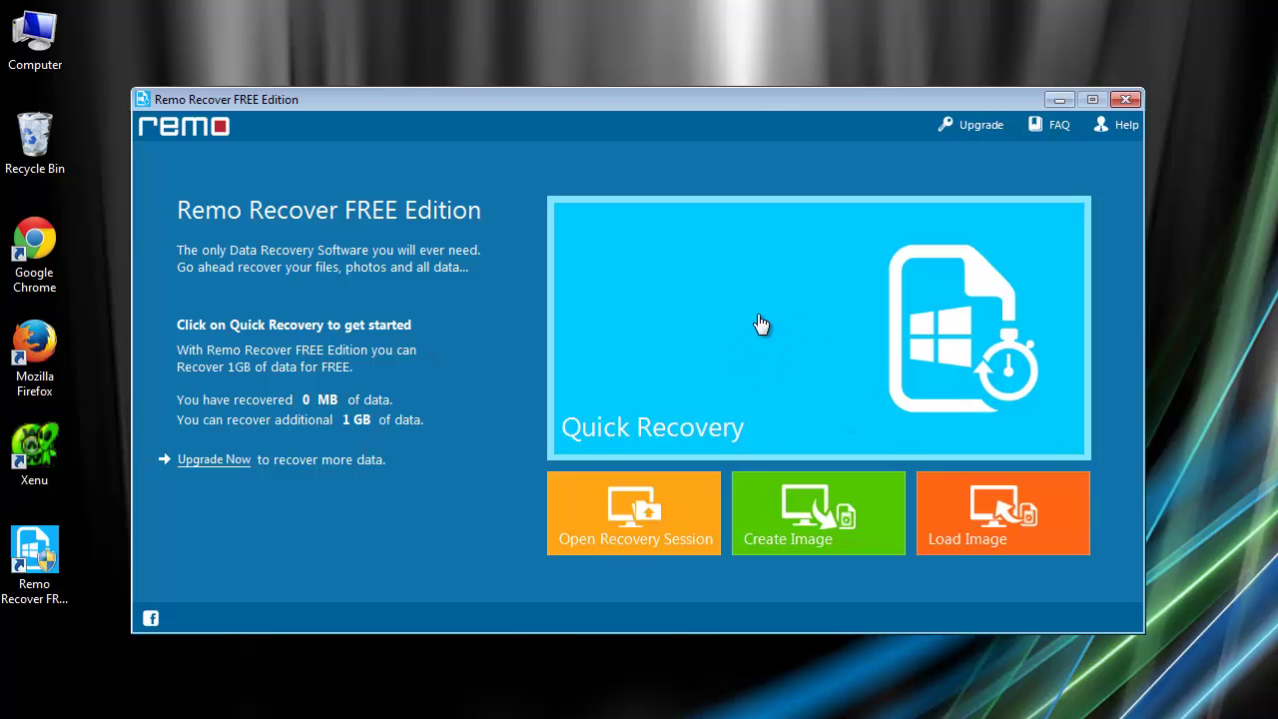
- Run a Quick Recovery scan of New Volume E:
click(796, 361)
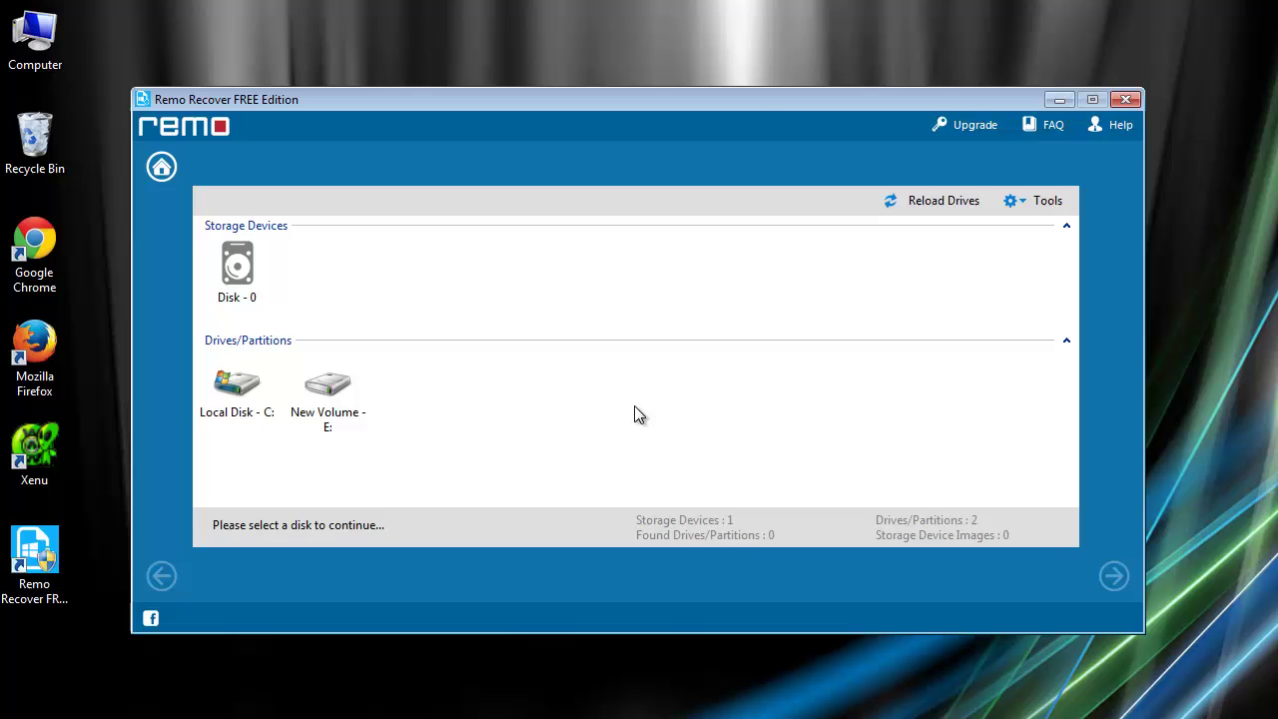
click(325, 392)
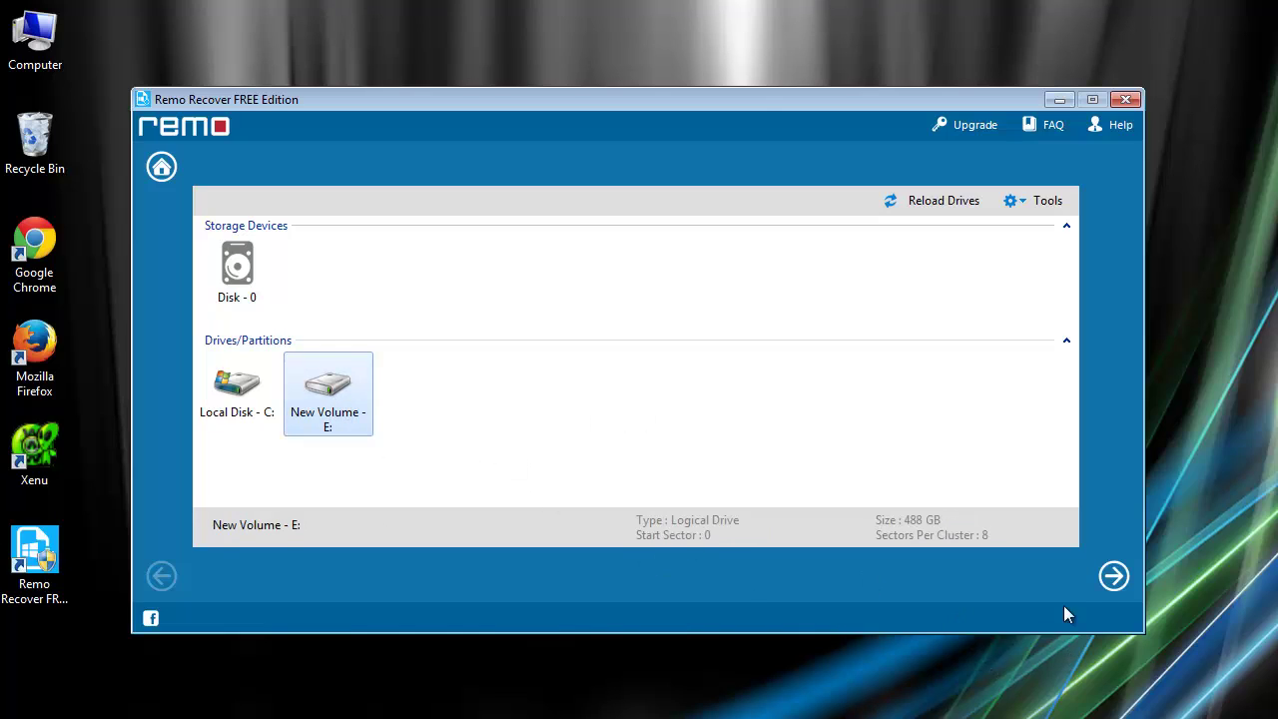
click(1114, 578)
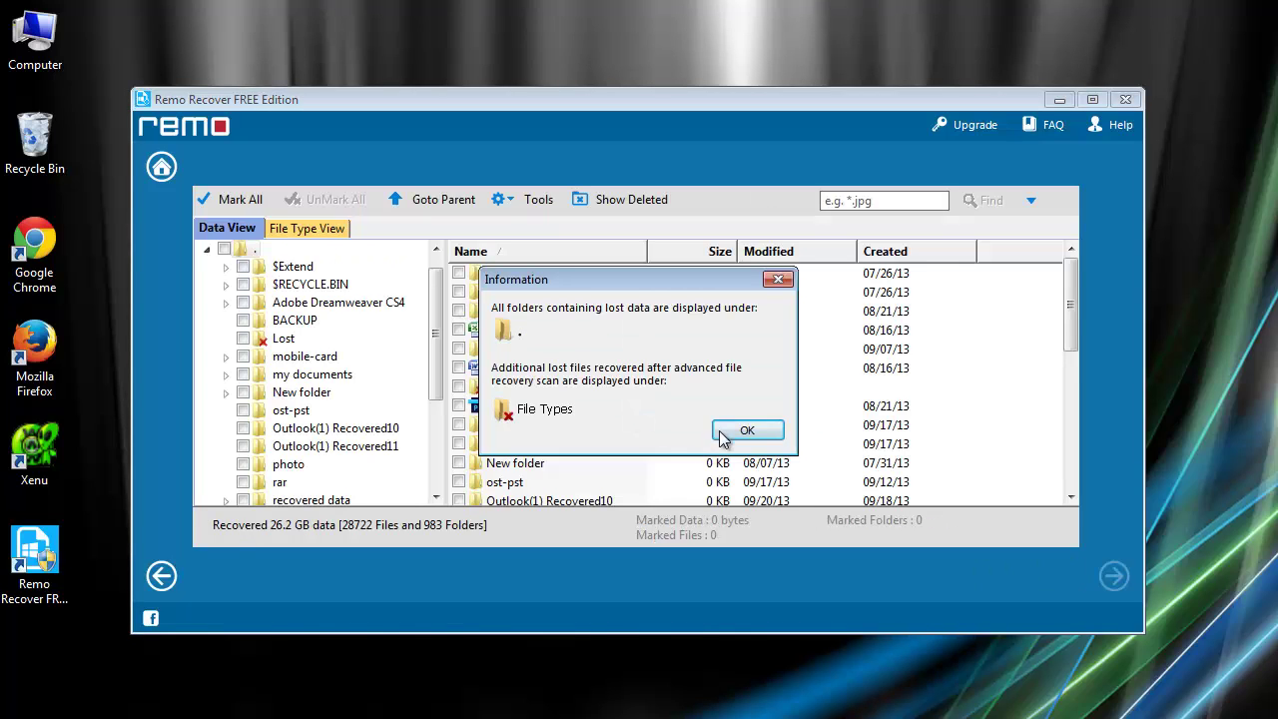
- Mark Attendance_Sheet.xlsx, ip-details.docx, man-and-lion.psd and the mobile-card folder for recovery
click(735, 433)
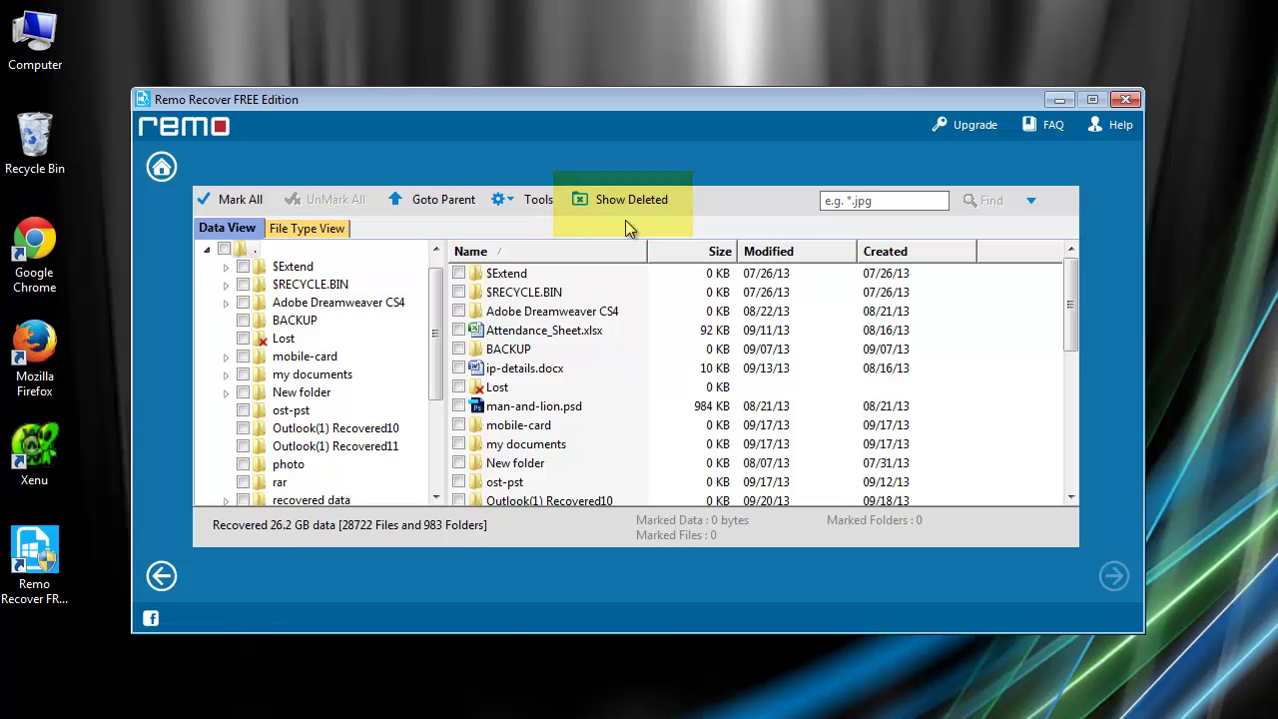
click(460, 330)
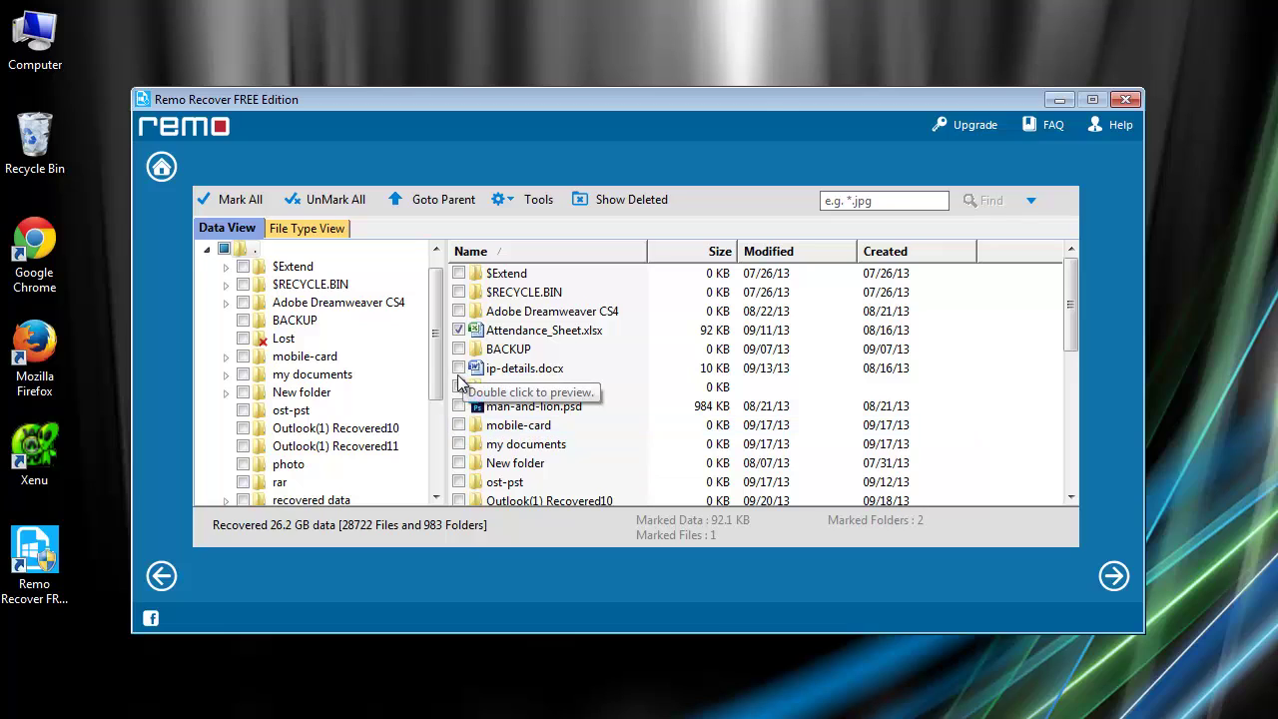
click(460, 370)
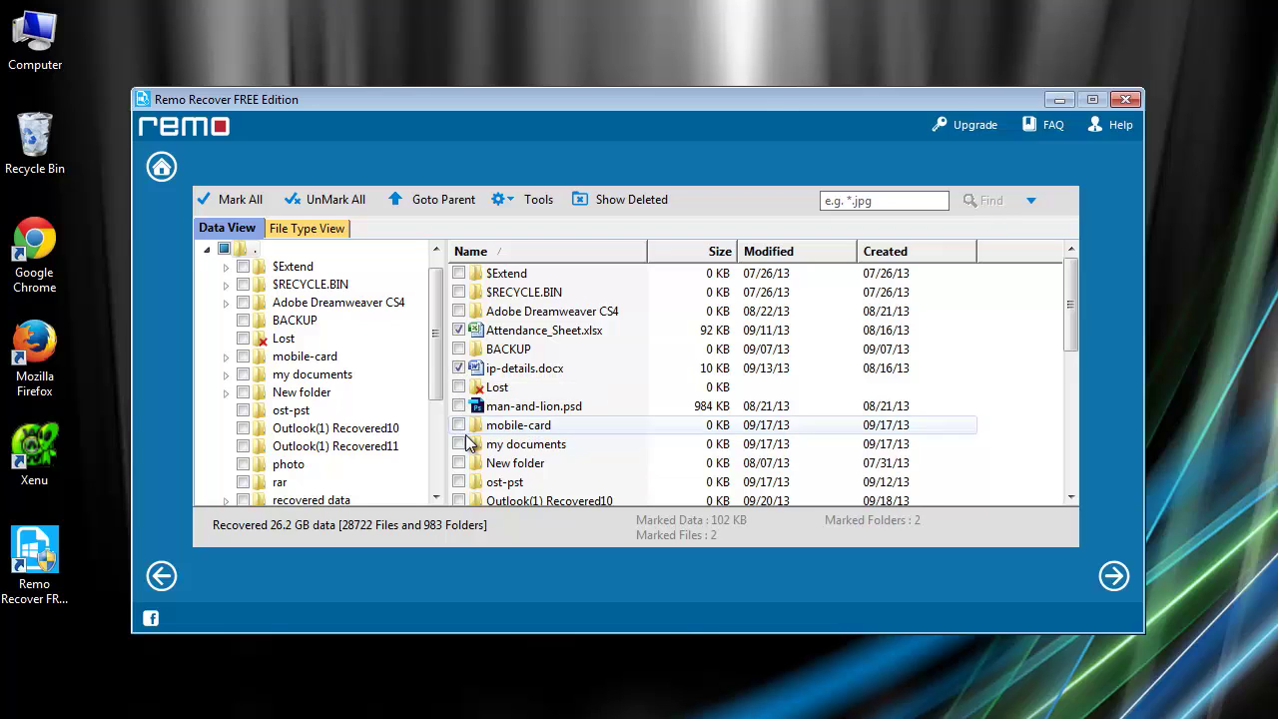
click(458, 405)
click(458, 424)
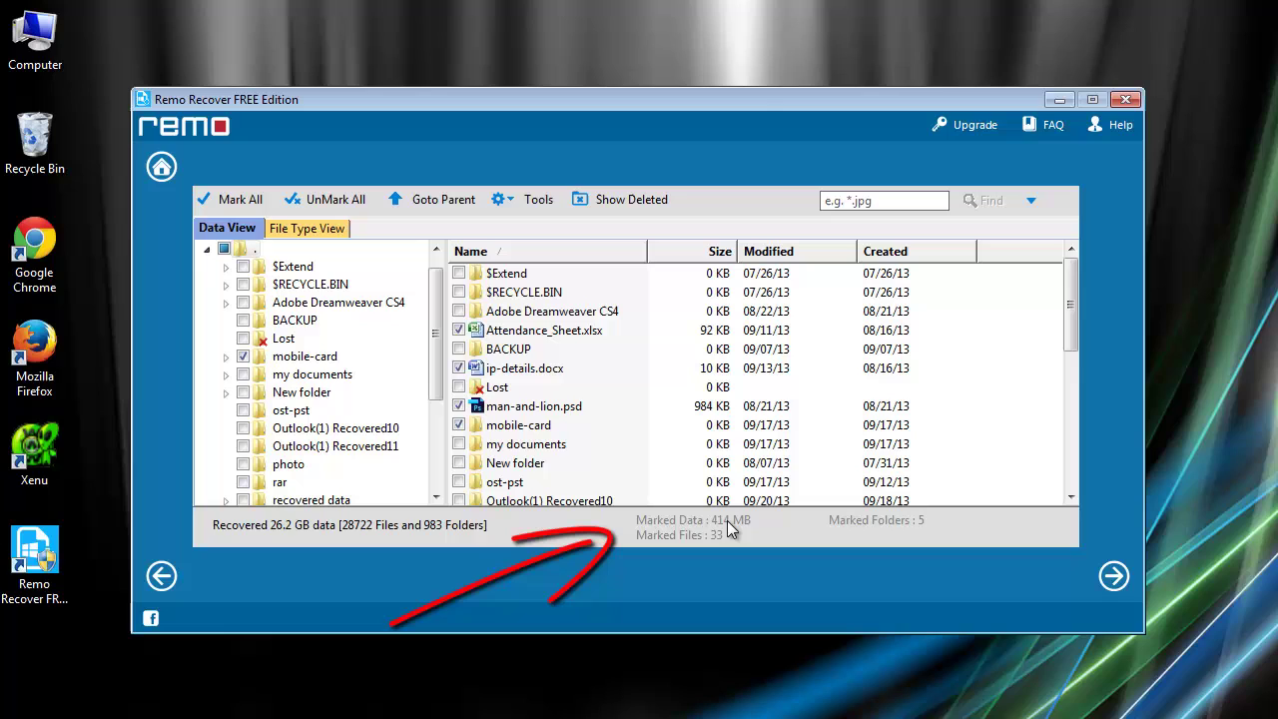
- Mark the BACKUP folder and unmark the large 43,668 KB file
click(459, 349)
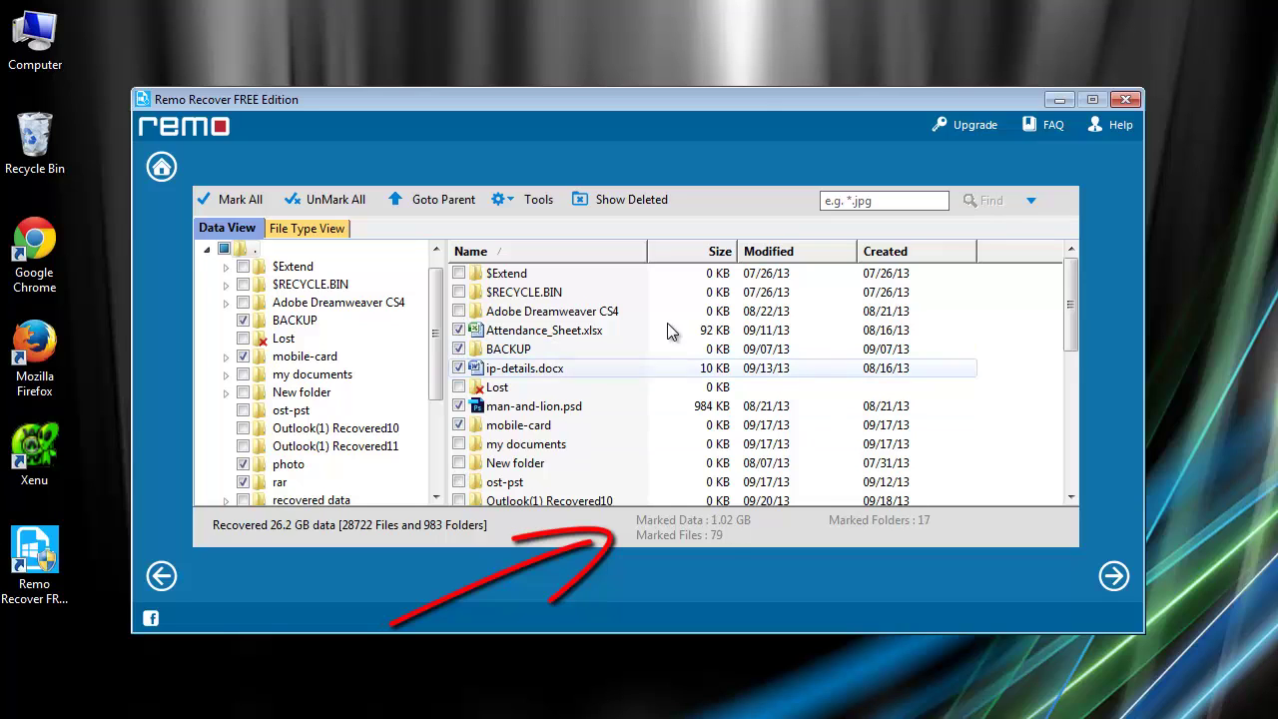
drag(1070, 305, 1074, 389)
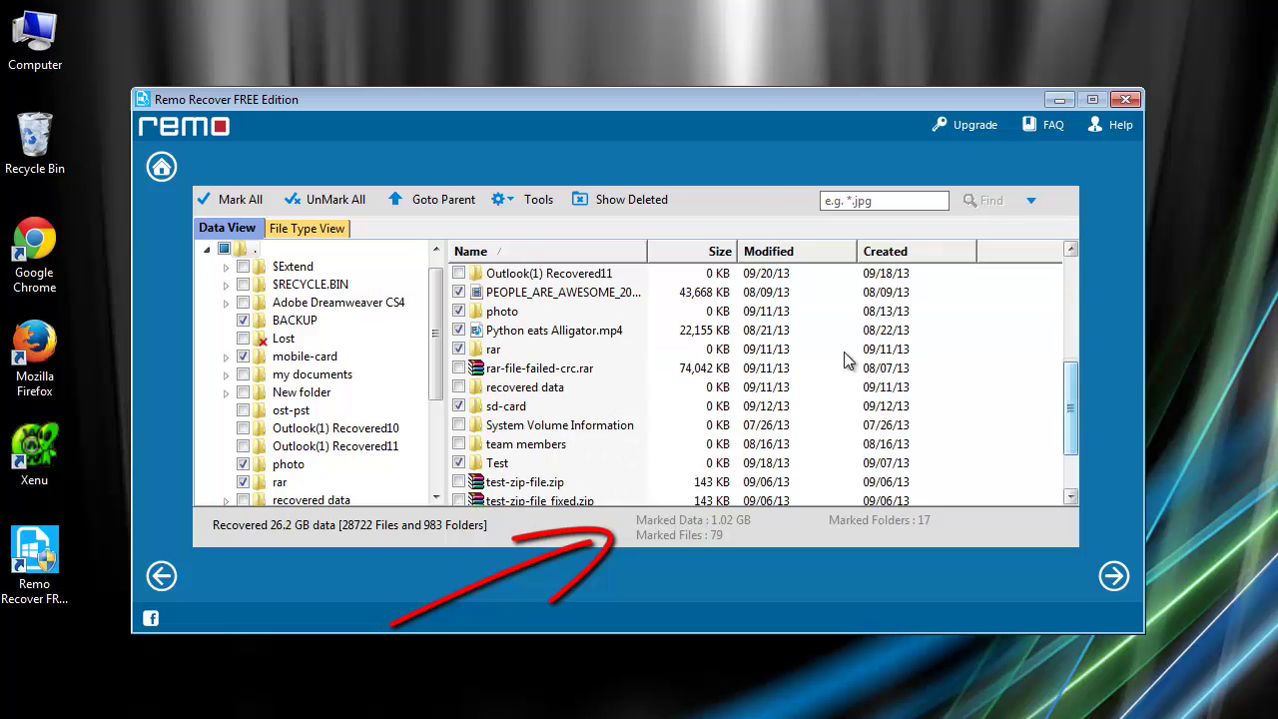
click(458, 292)
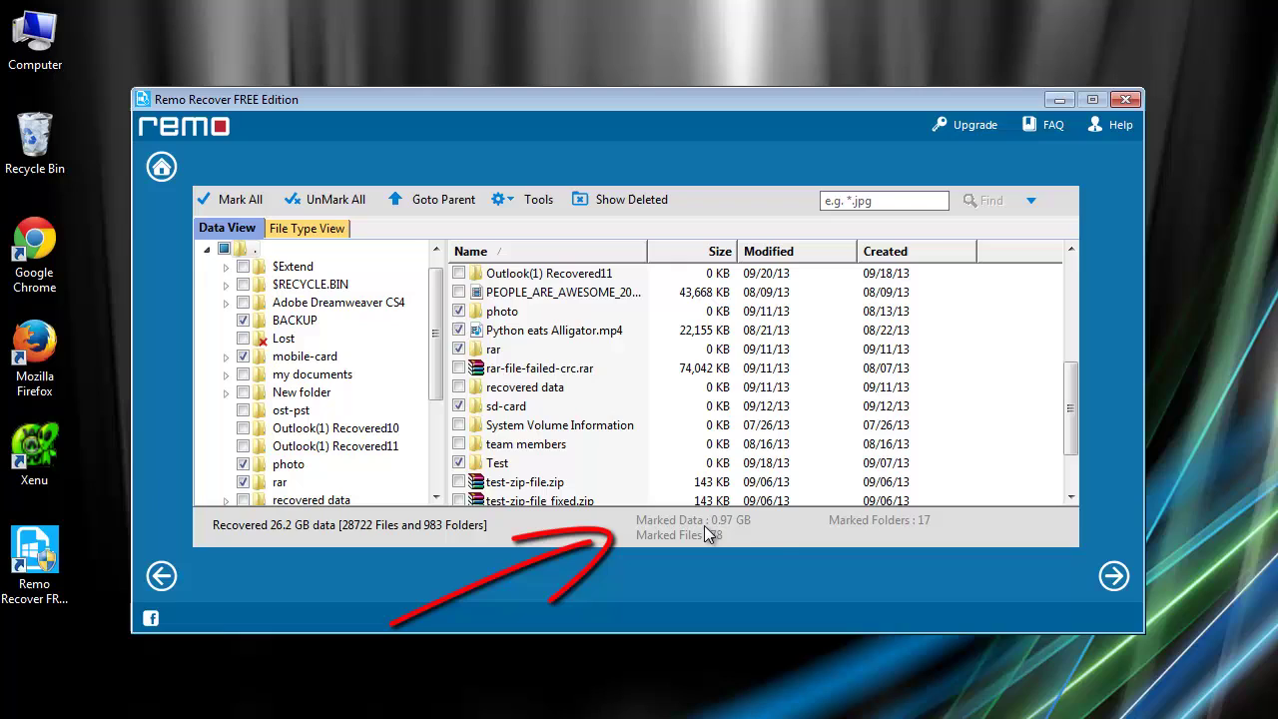
- Save the marked data to the output folder C:\free-data
click(1110, 577)
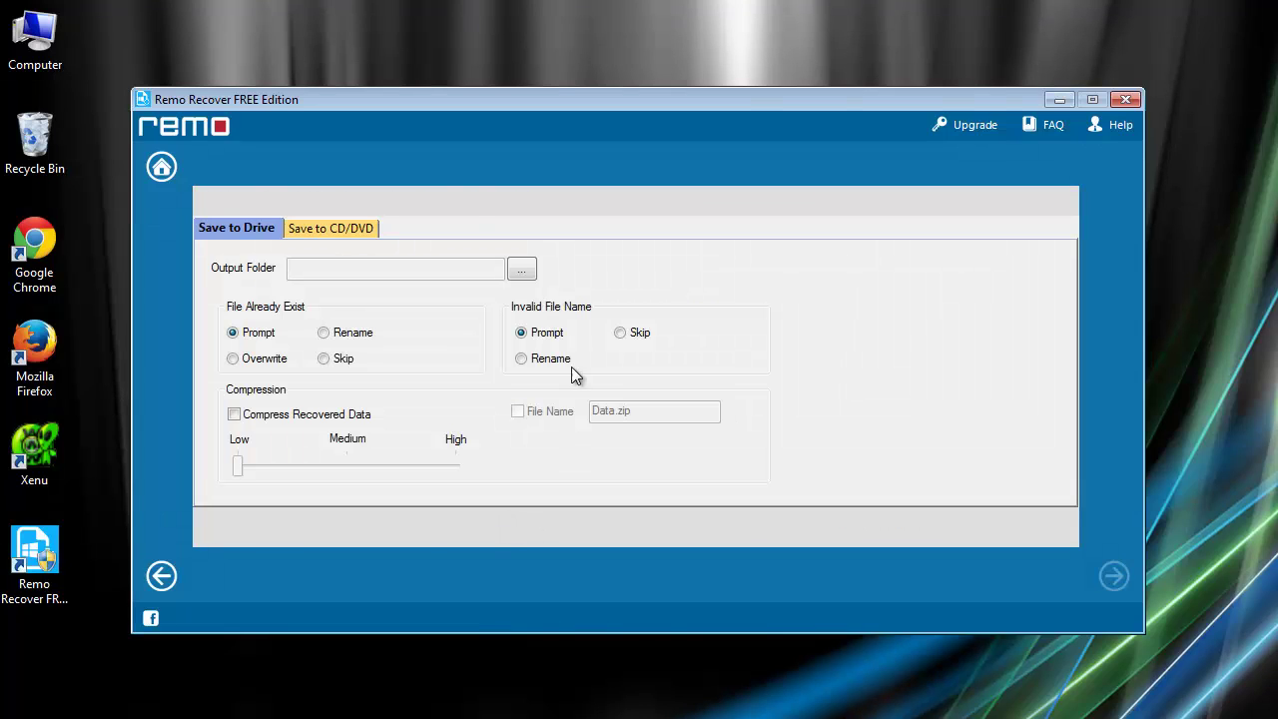
click(521, 268)
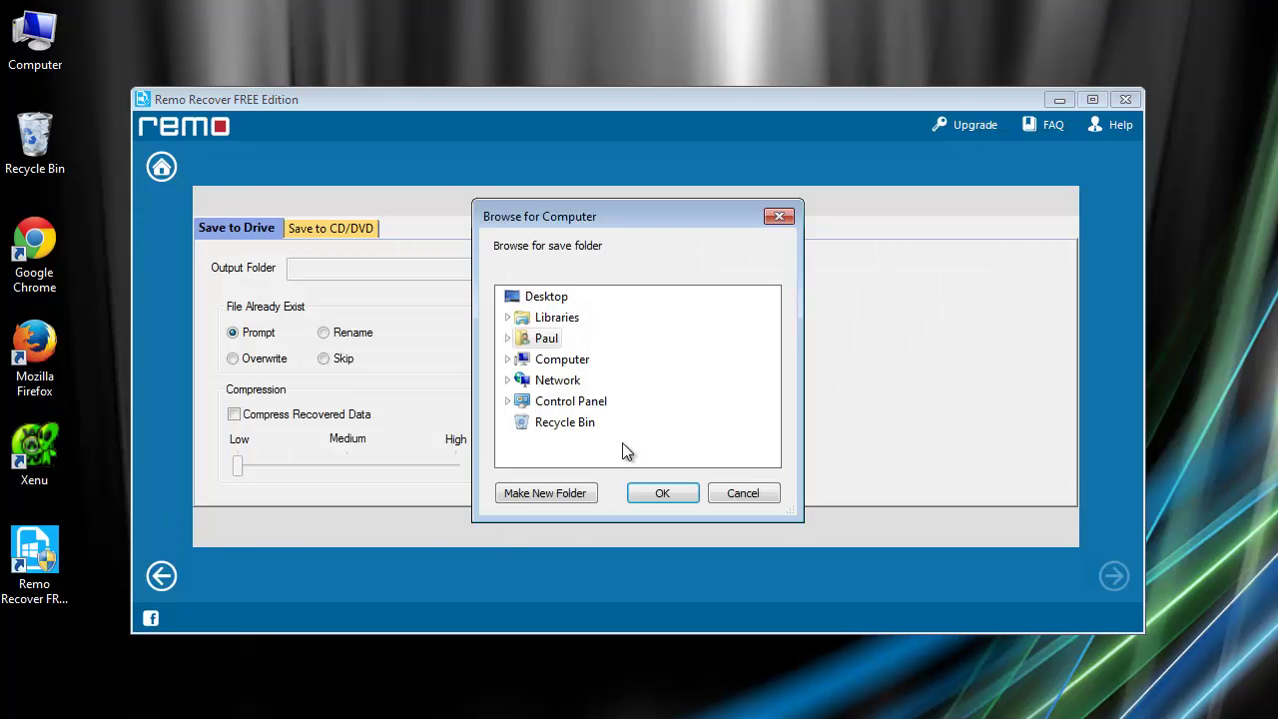
click(508, 357)
click(517, 358)
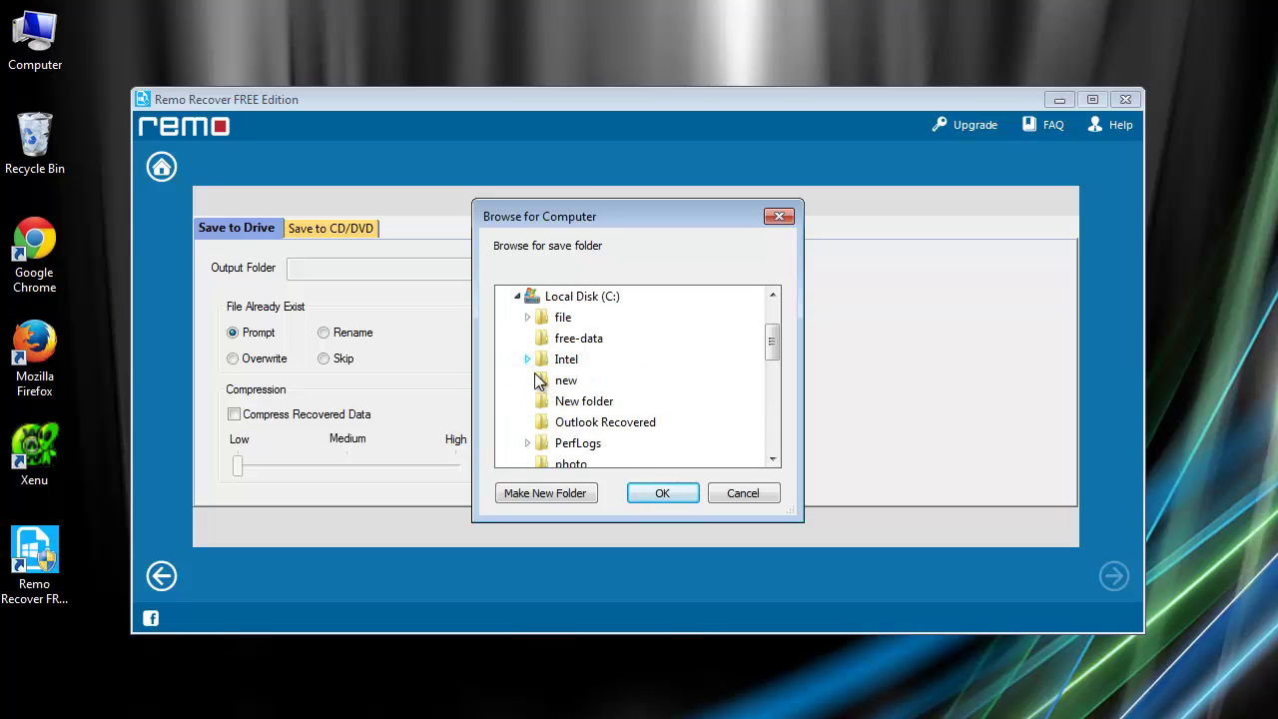
click(578, 337)
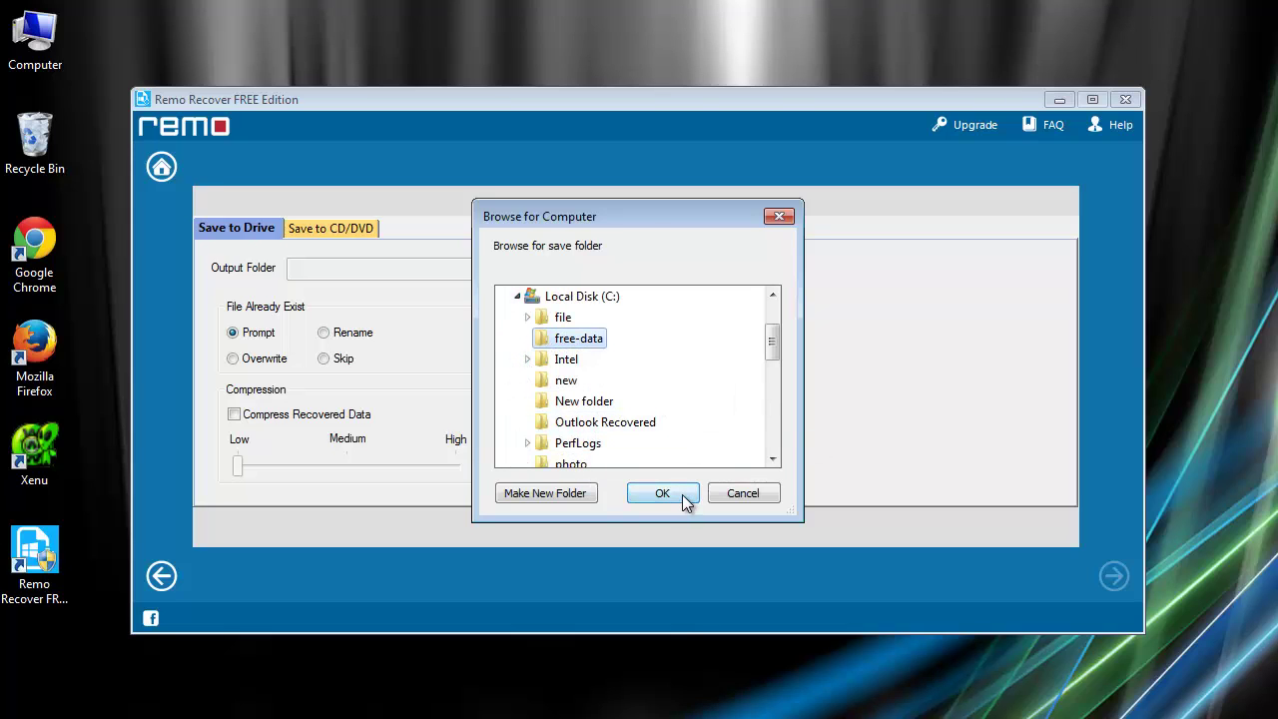
click(682, 494)
click(1113, 576)
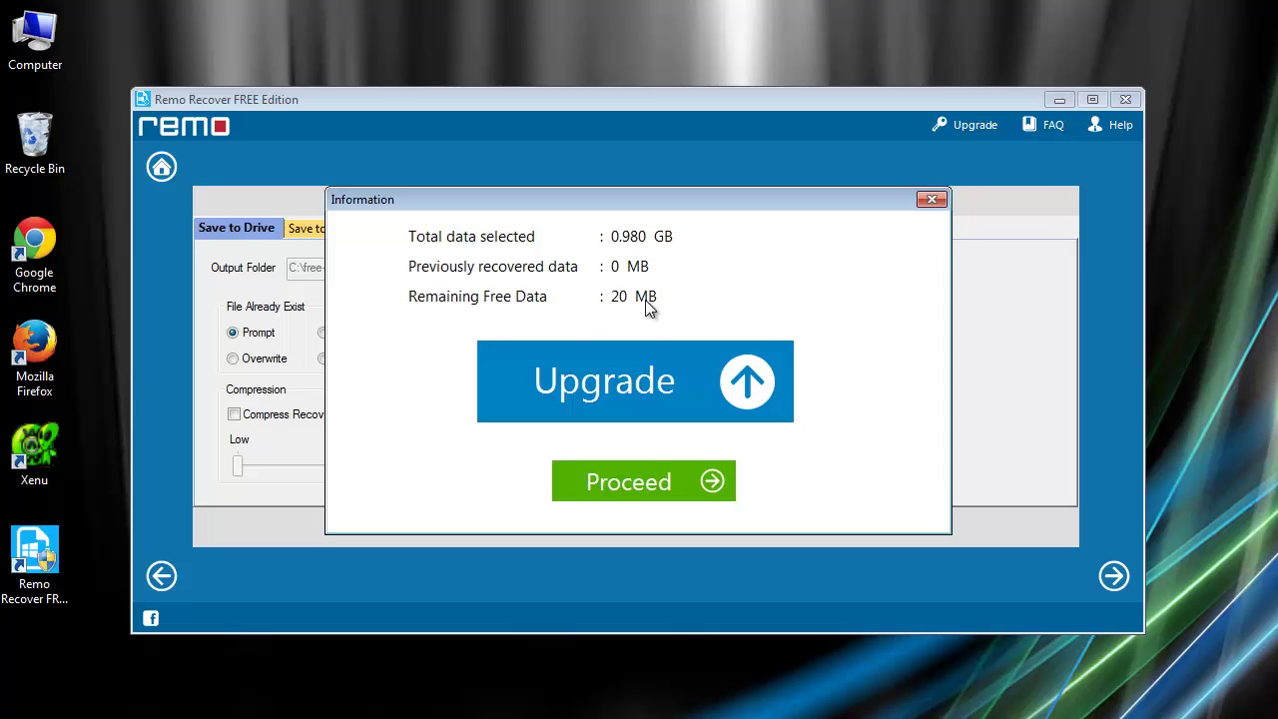
click(635, 484)
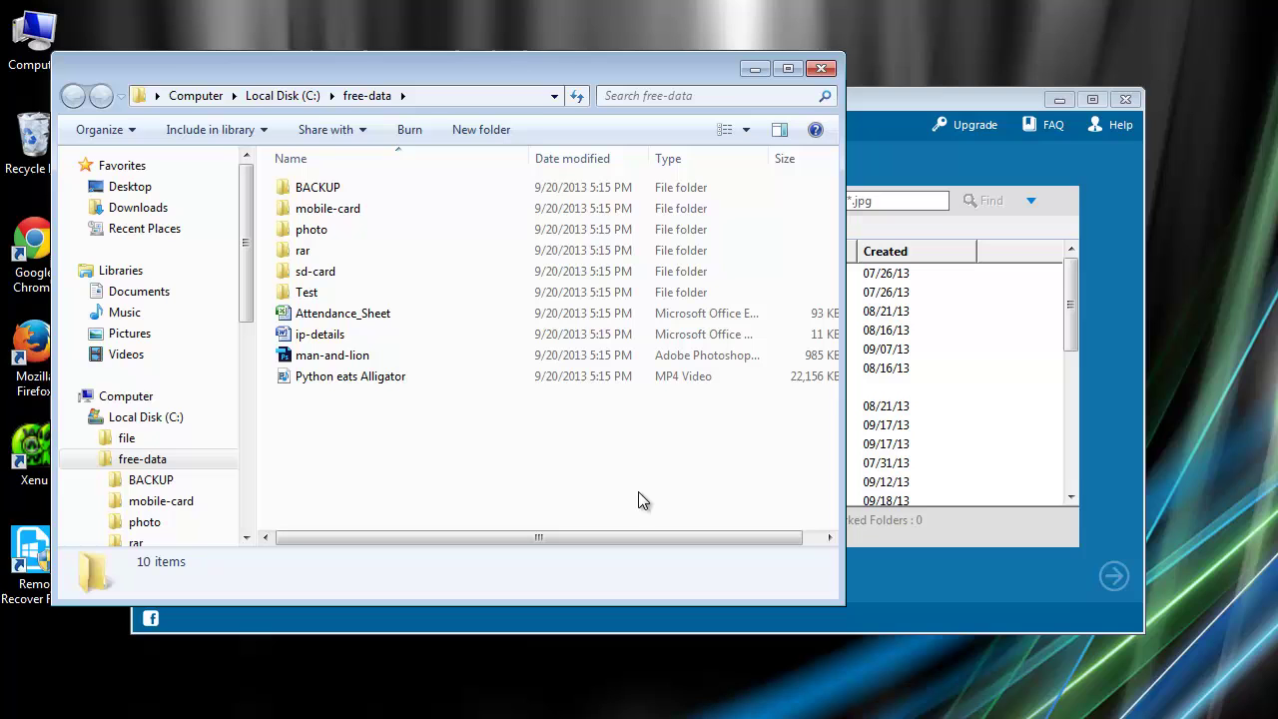
- Select all ten items in C:\free-data and check their combined 0.97 GB size in Properties
drag(521, 60, 706, 78)
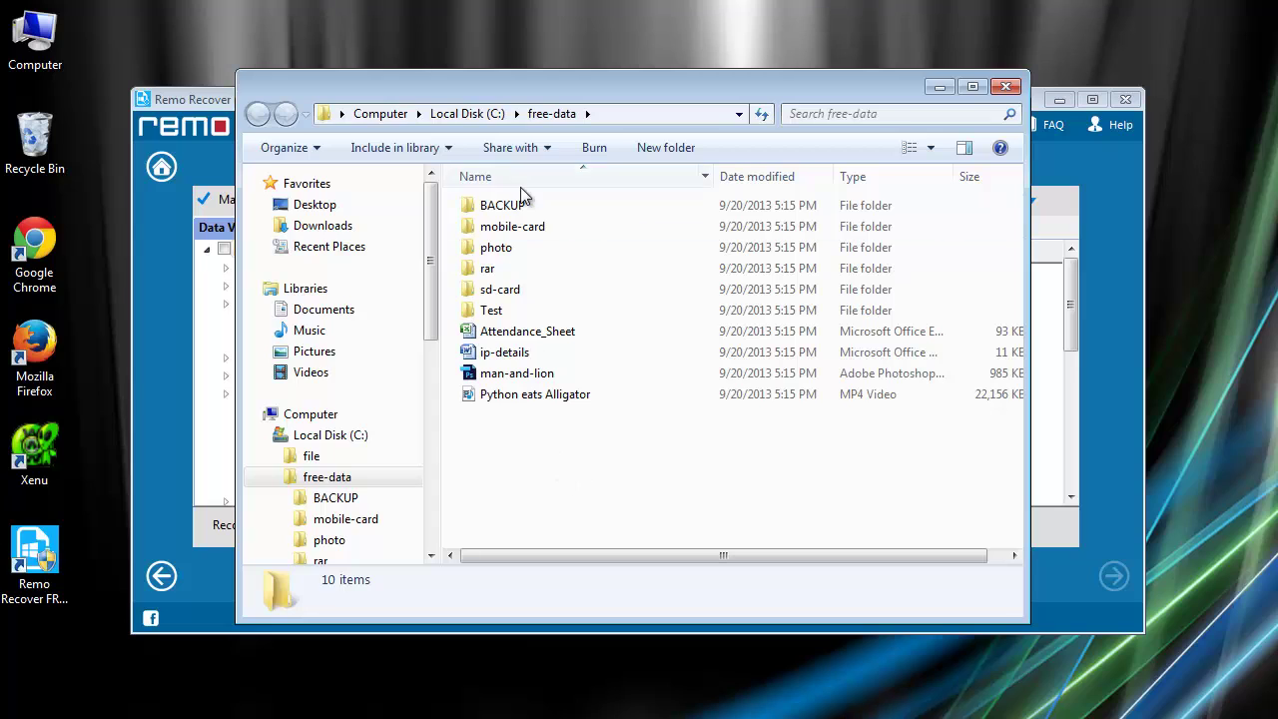
drag(525, 410, 551, 189)
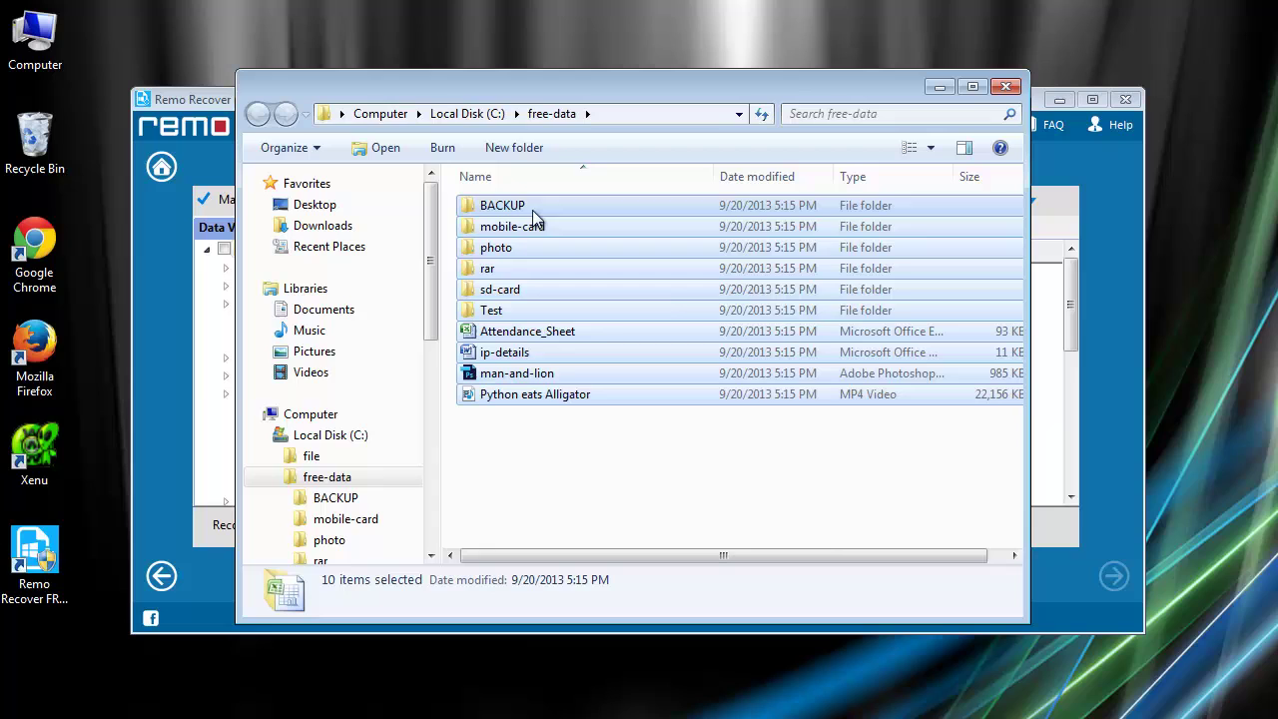
right_click(532, 209)
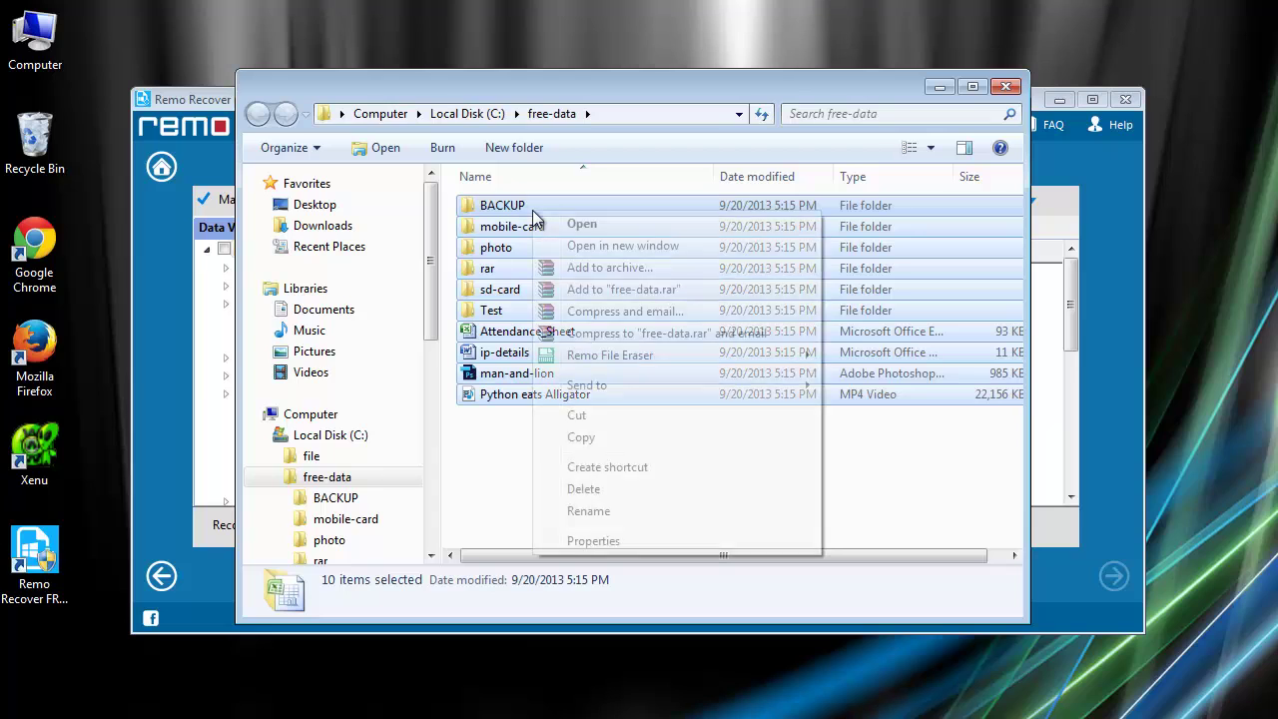
click(613, 540)
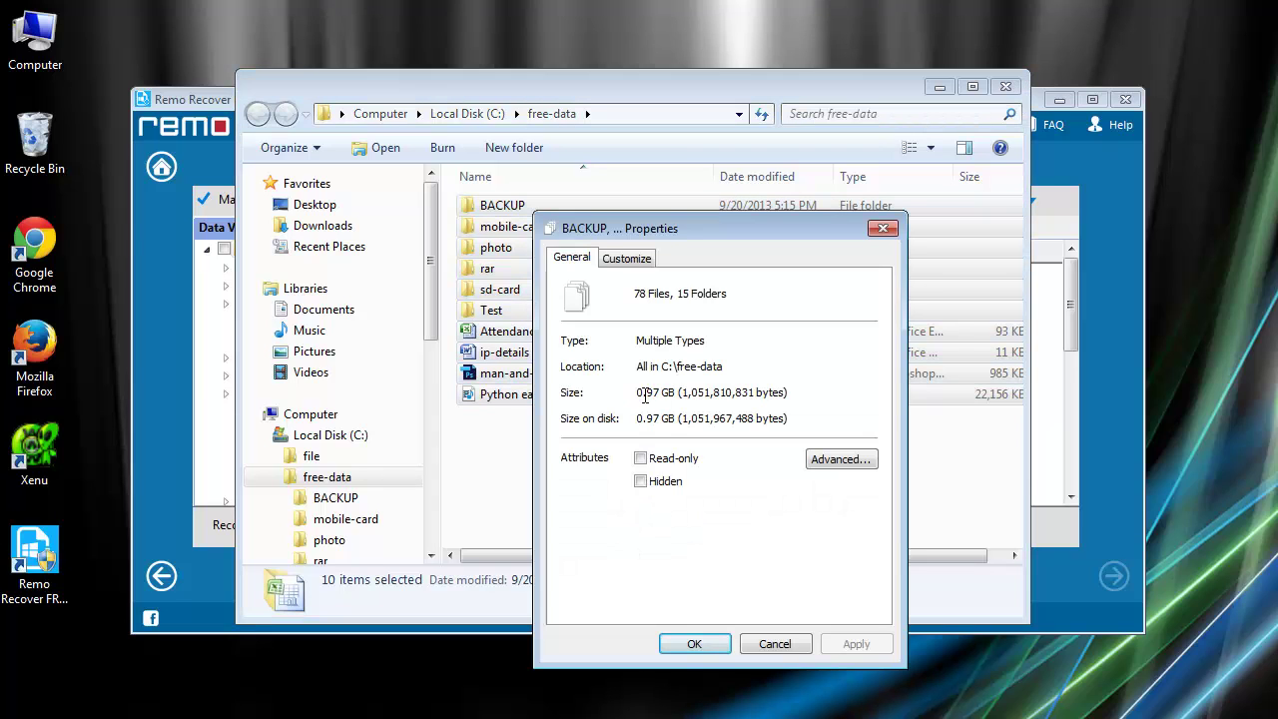
drag(677, 392, 636, 393)
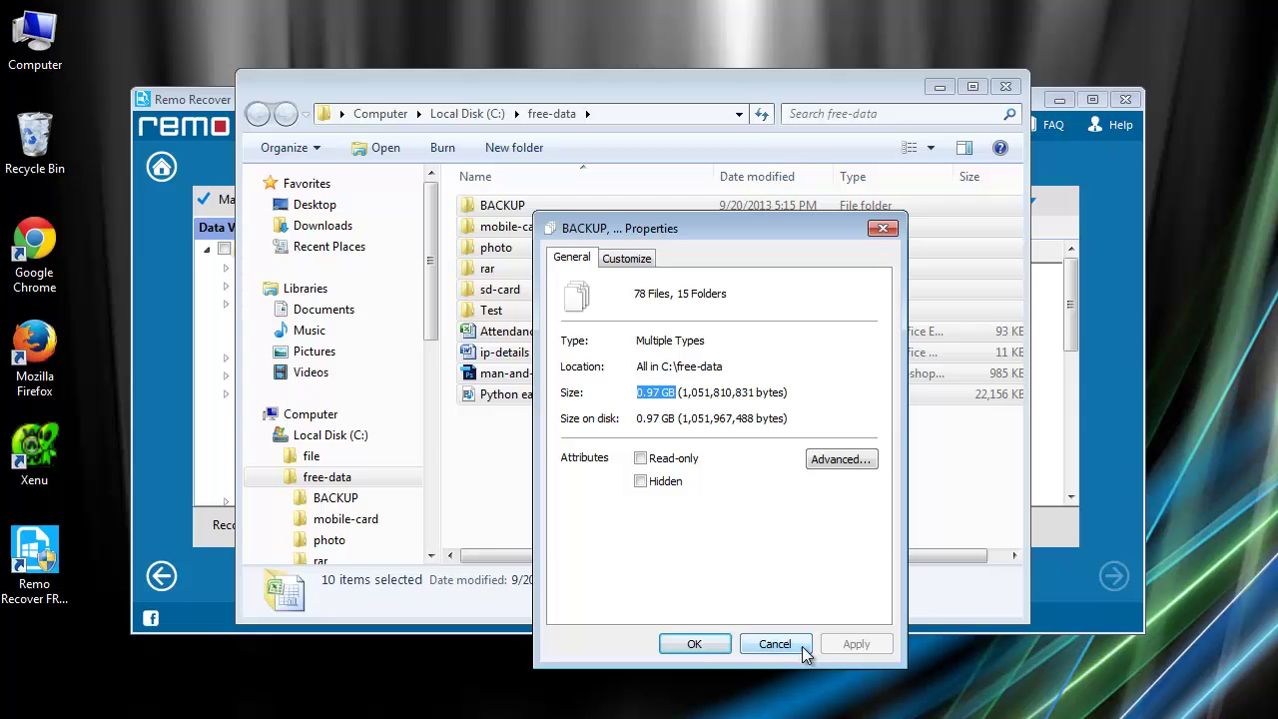
click(694, 644)
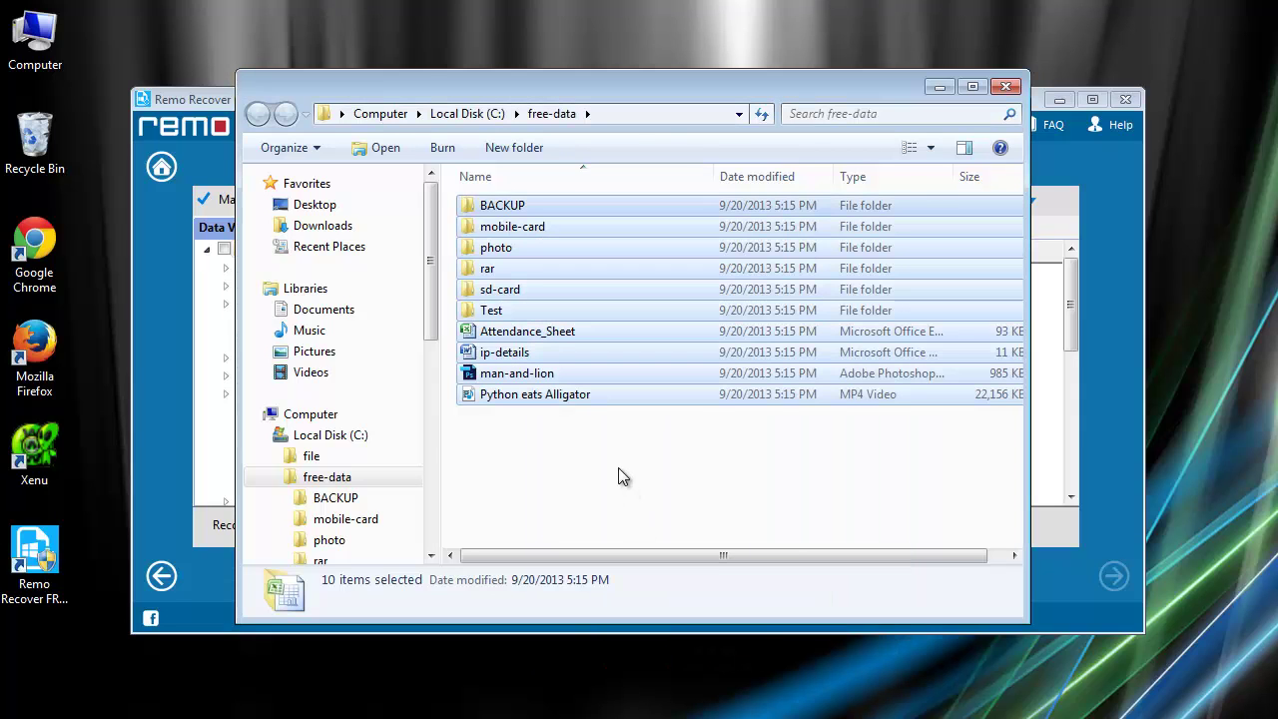
- Browse the recovered photo folder and the sd-card jpeg[1-5] pictures
click(618, 467)
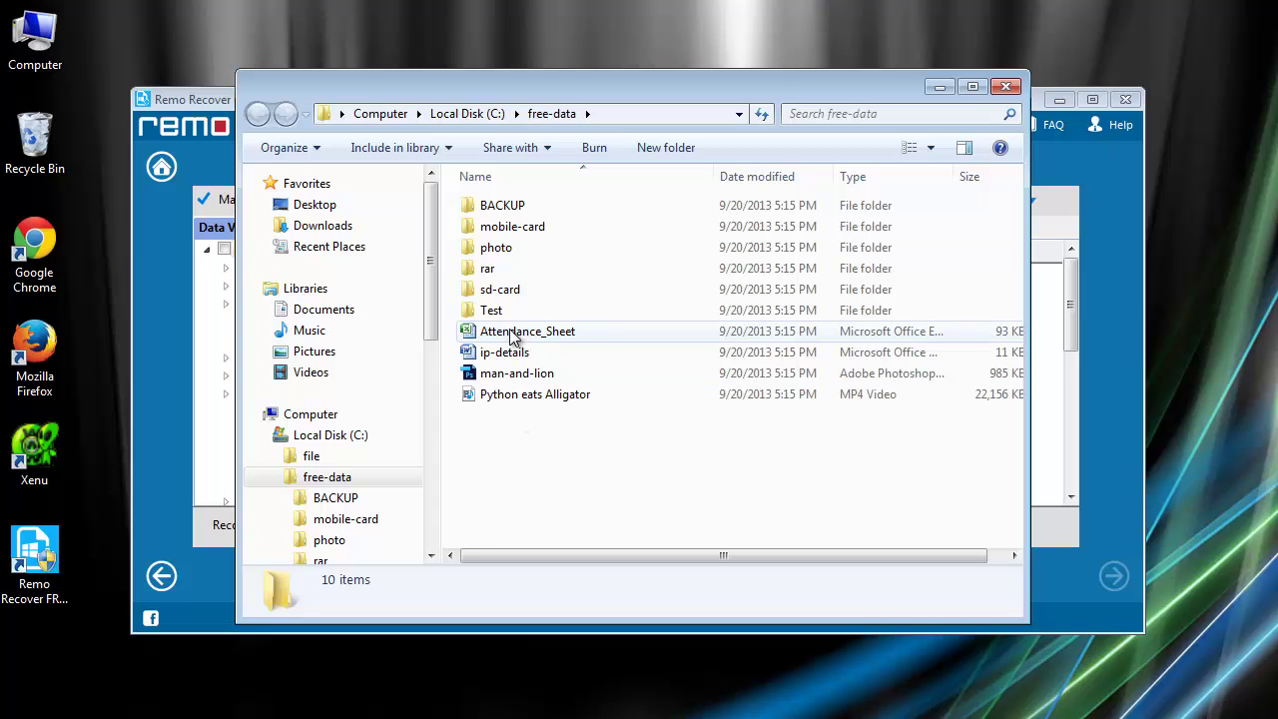
double_click(496, 247)
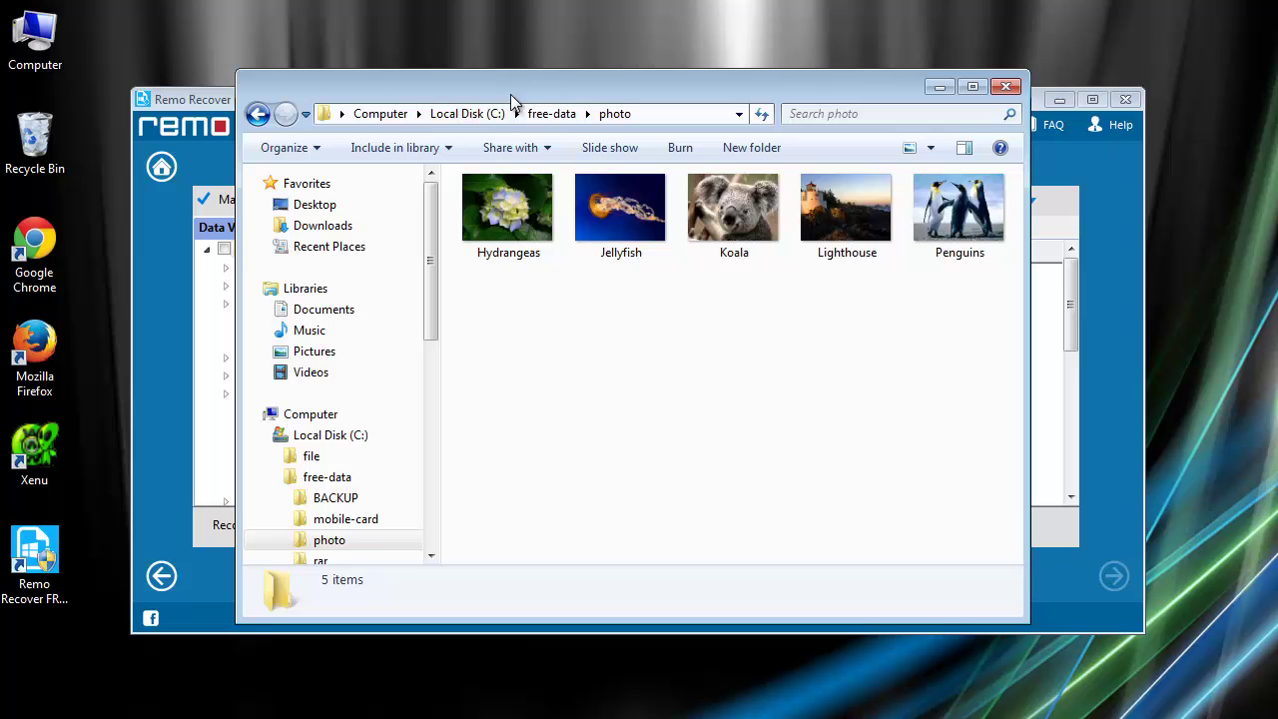
click(552, 114)
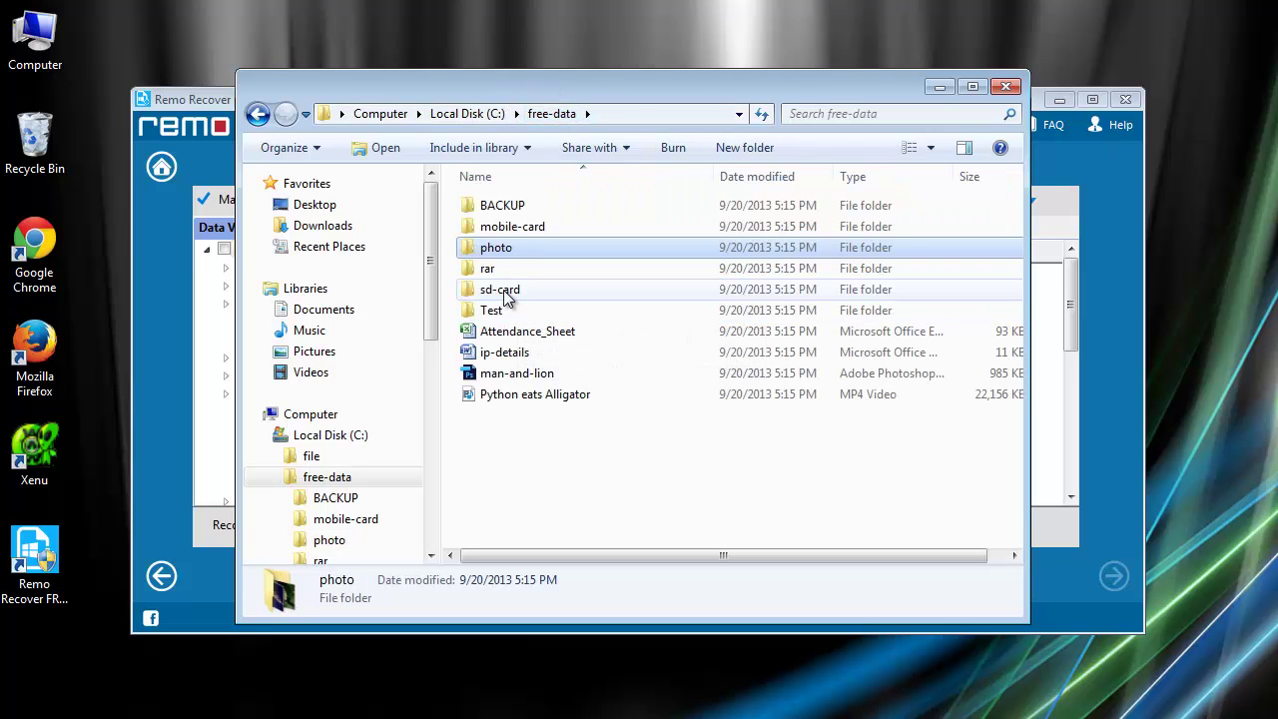
double_click(499, 290)
double_click(502, 207)
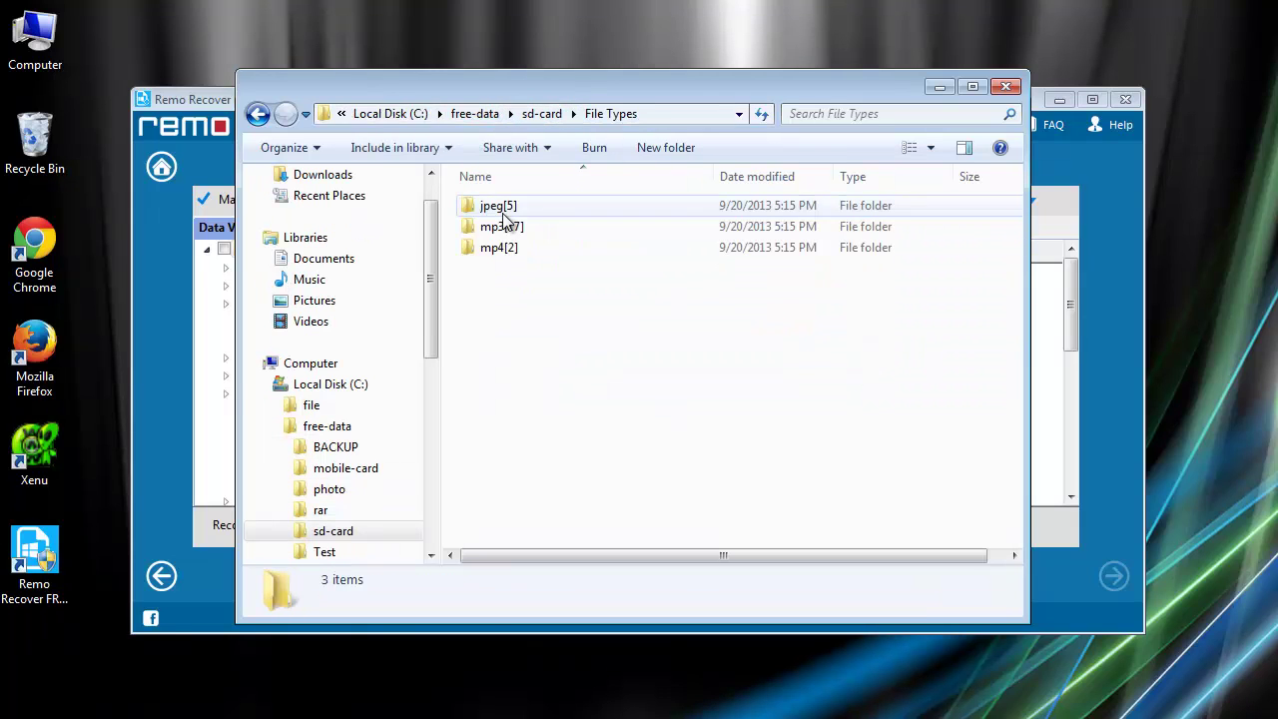
double_click(502, 210)
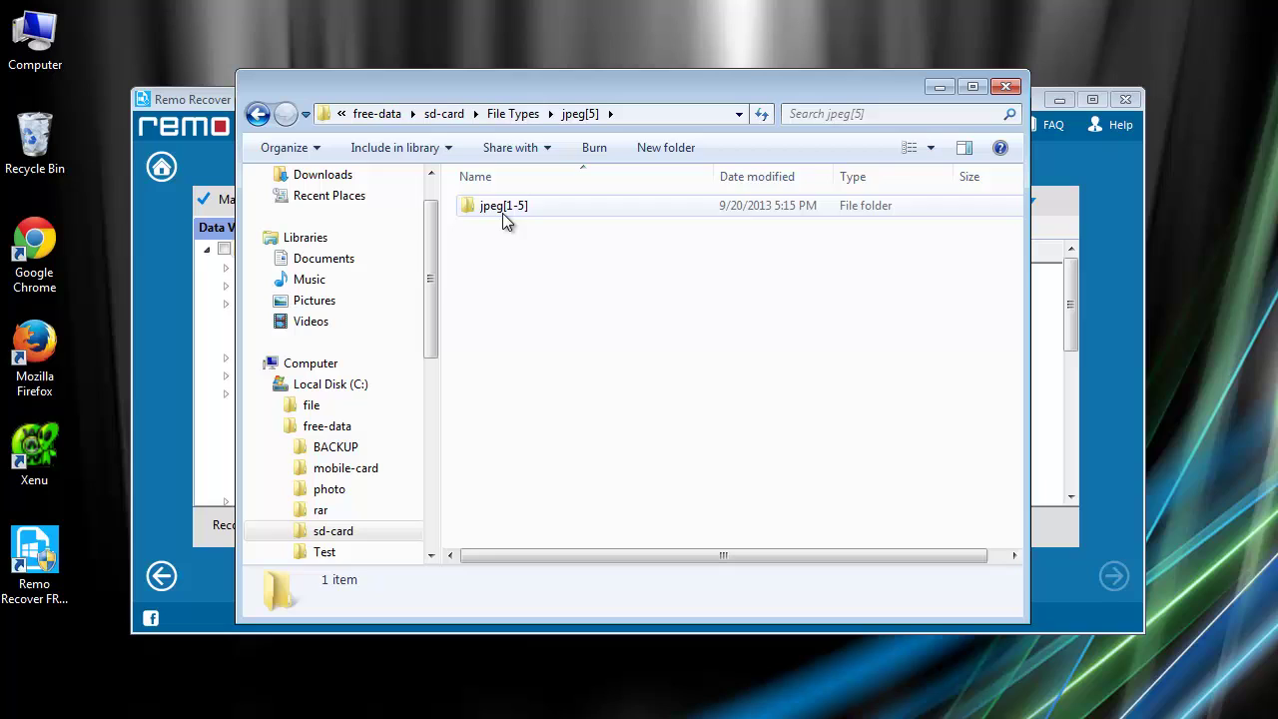
- Browse the recovered mp3[1-17] songs, then close Explorer and dismiss Remo's Information message
click(514, 114)
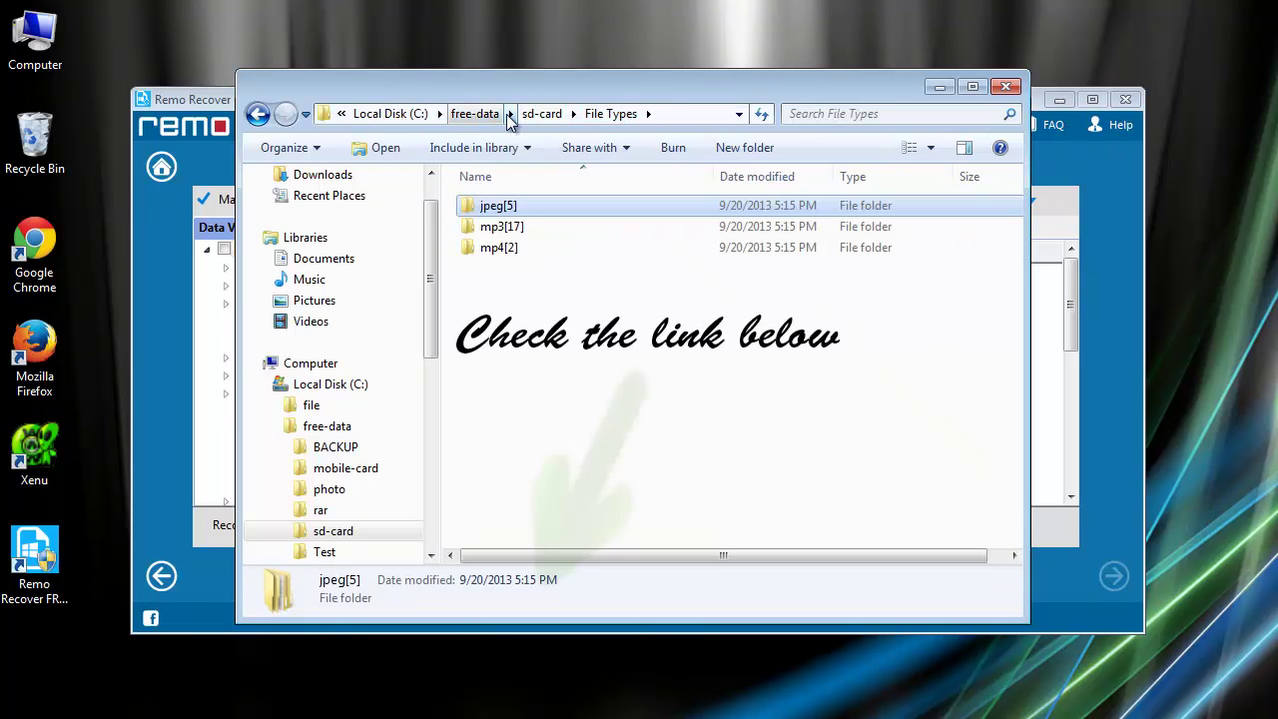
double_click(490, 232)
double_click(493, 210)
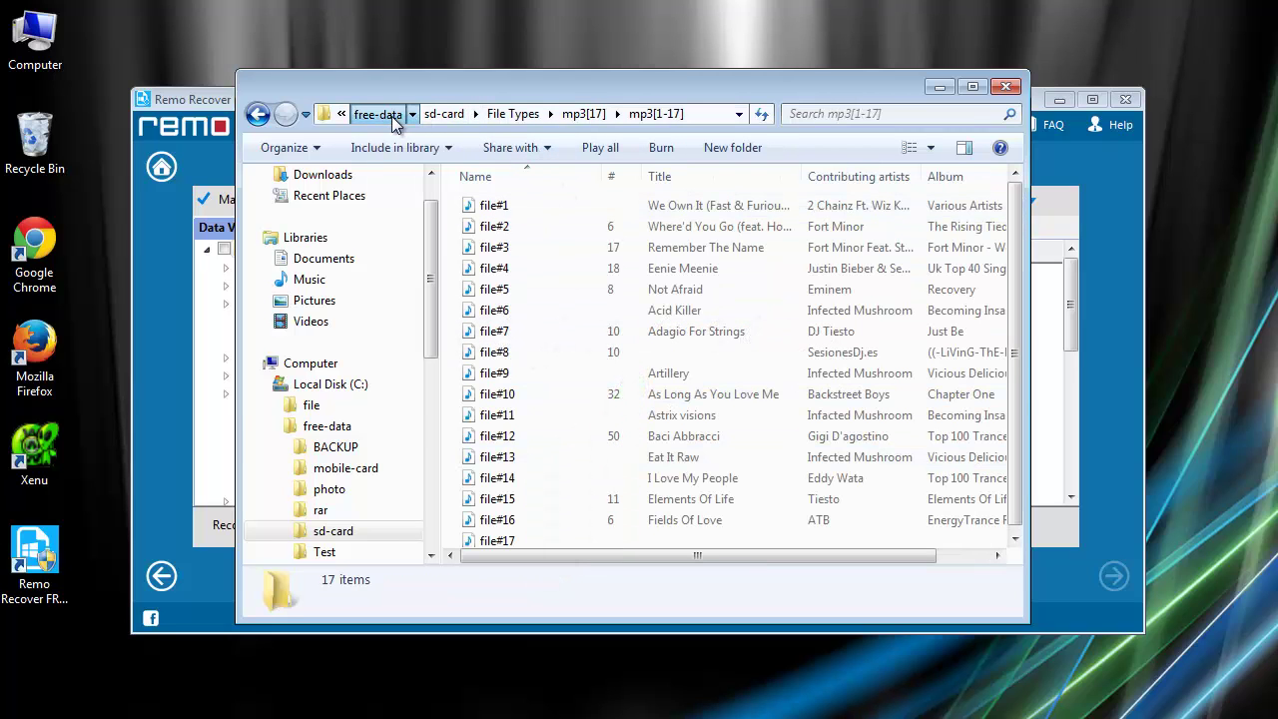
click(393, 118)
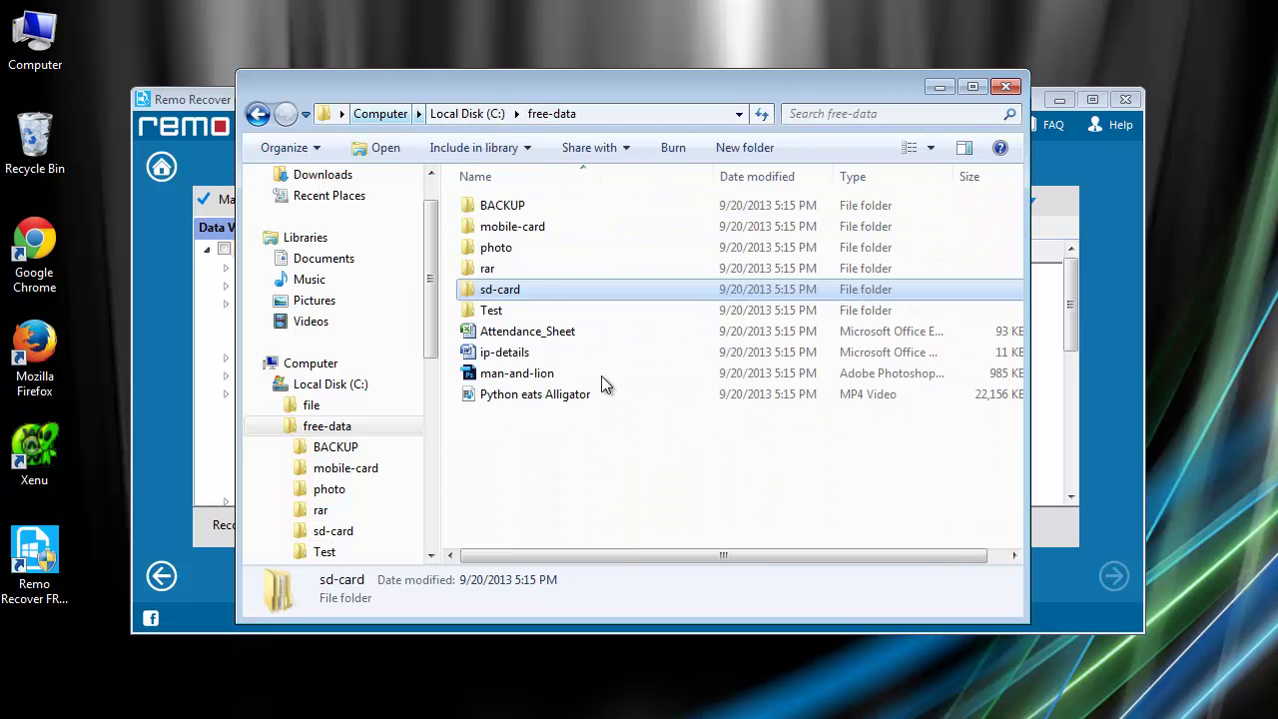
click(1008, 90)
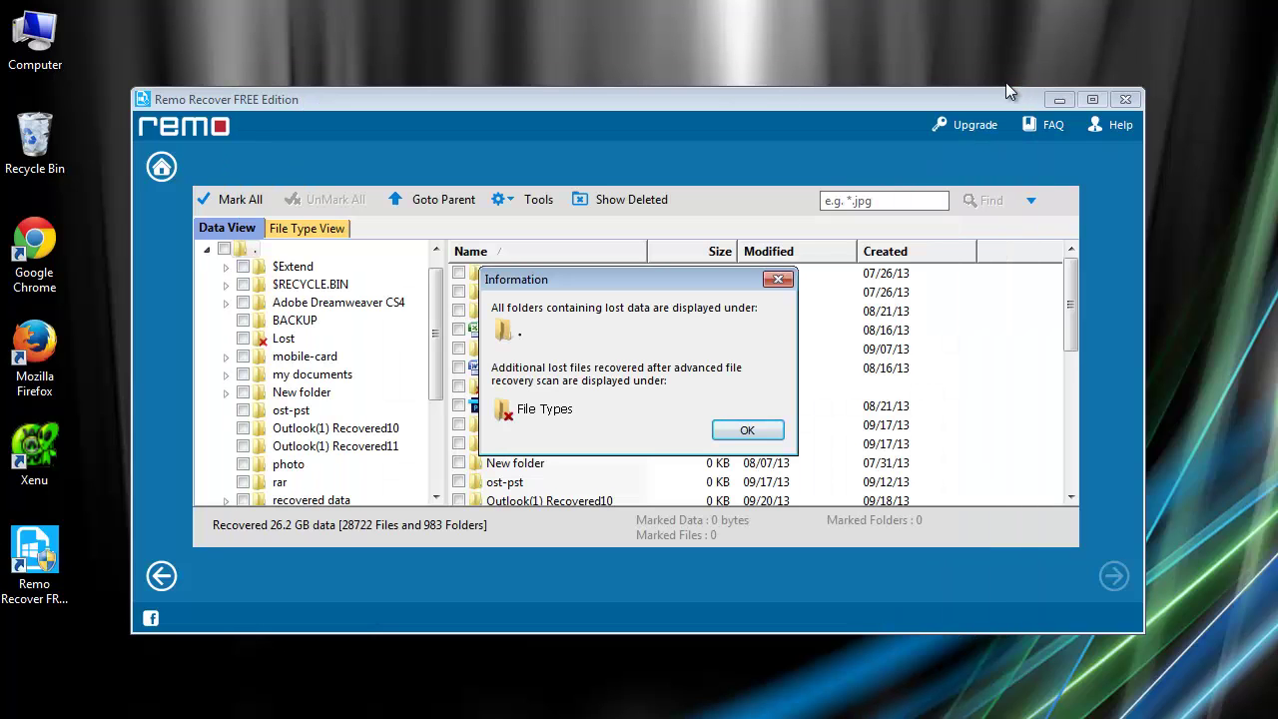
click(747, 430)
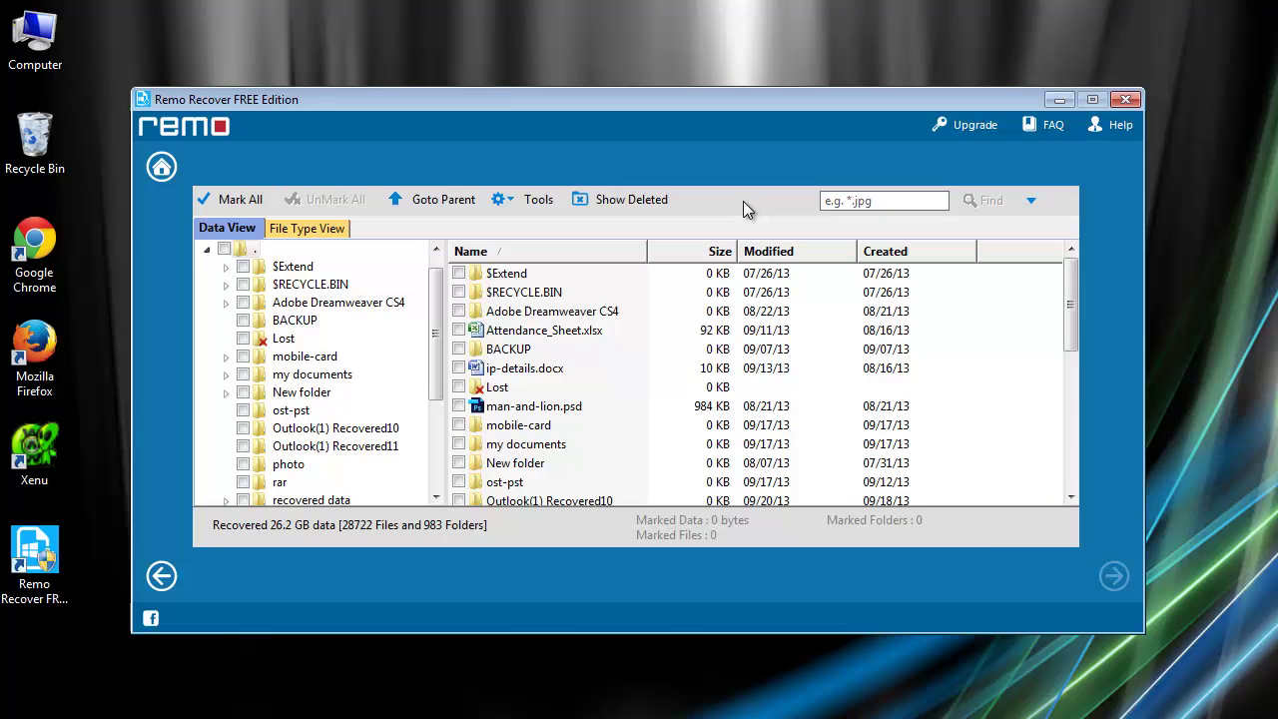